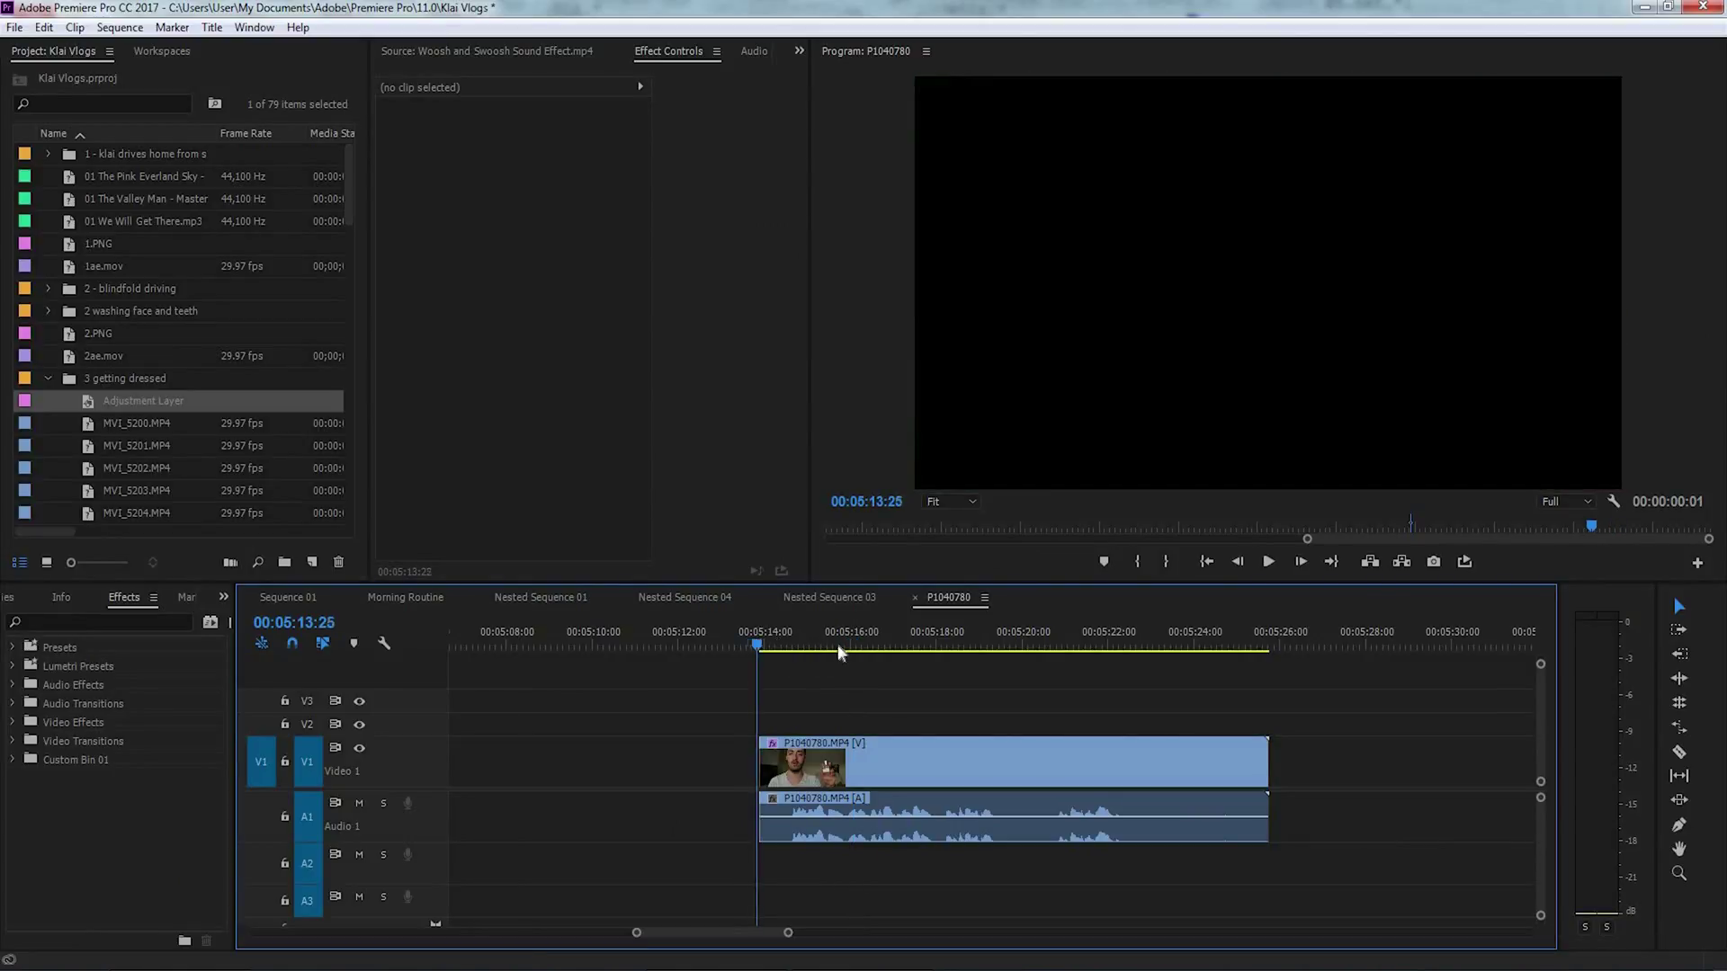
Create a new adjustment layer in the project with the default settings.
{"action": "left_click_drag", "start_coordinate": [838, 645], "coordinate": [819, 676]}
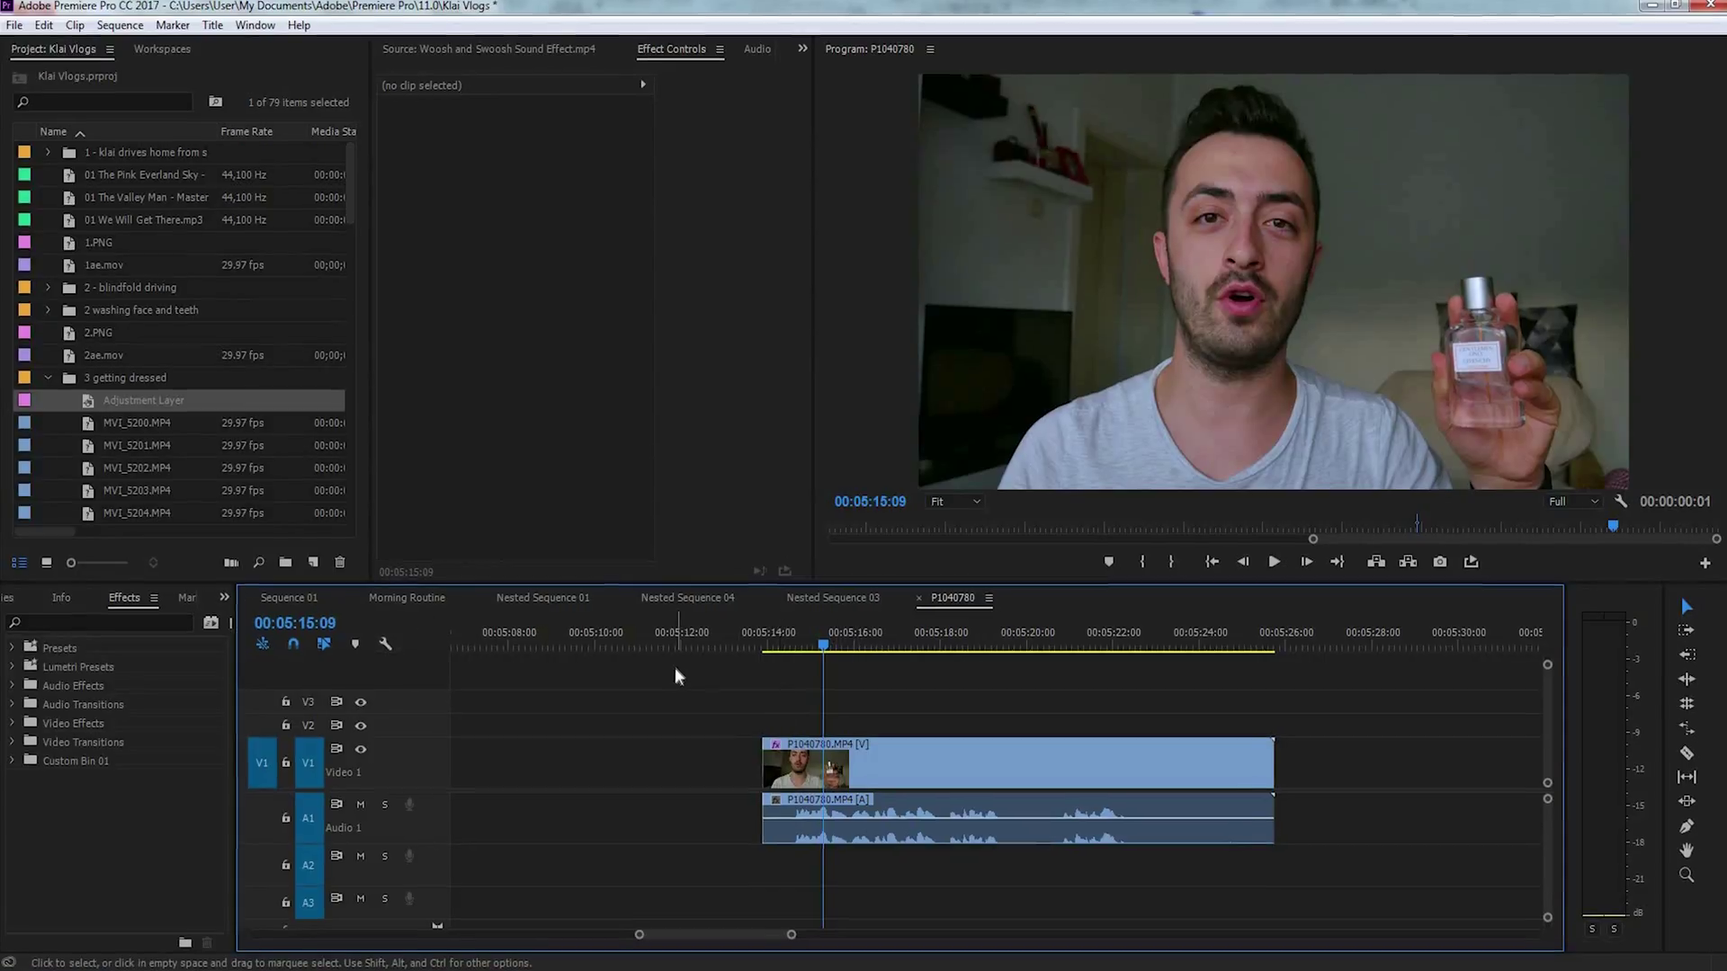
{"action": "left_click", "coordinate": [313, 562]}
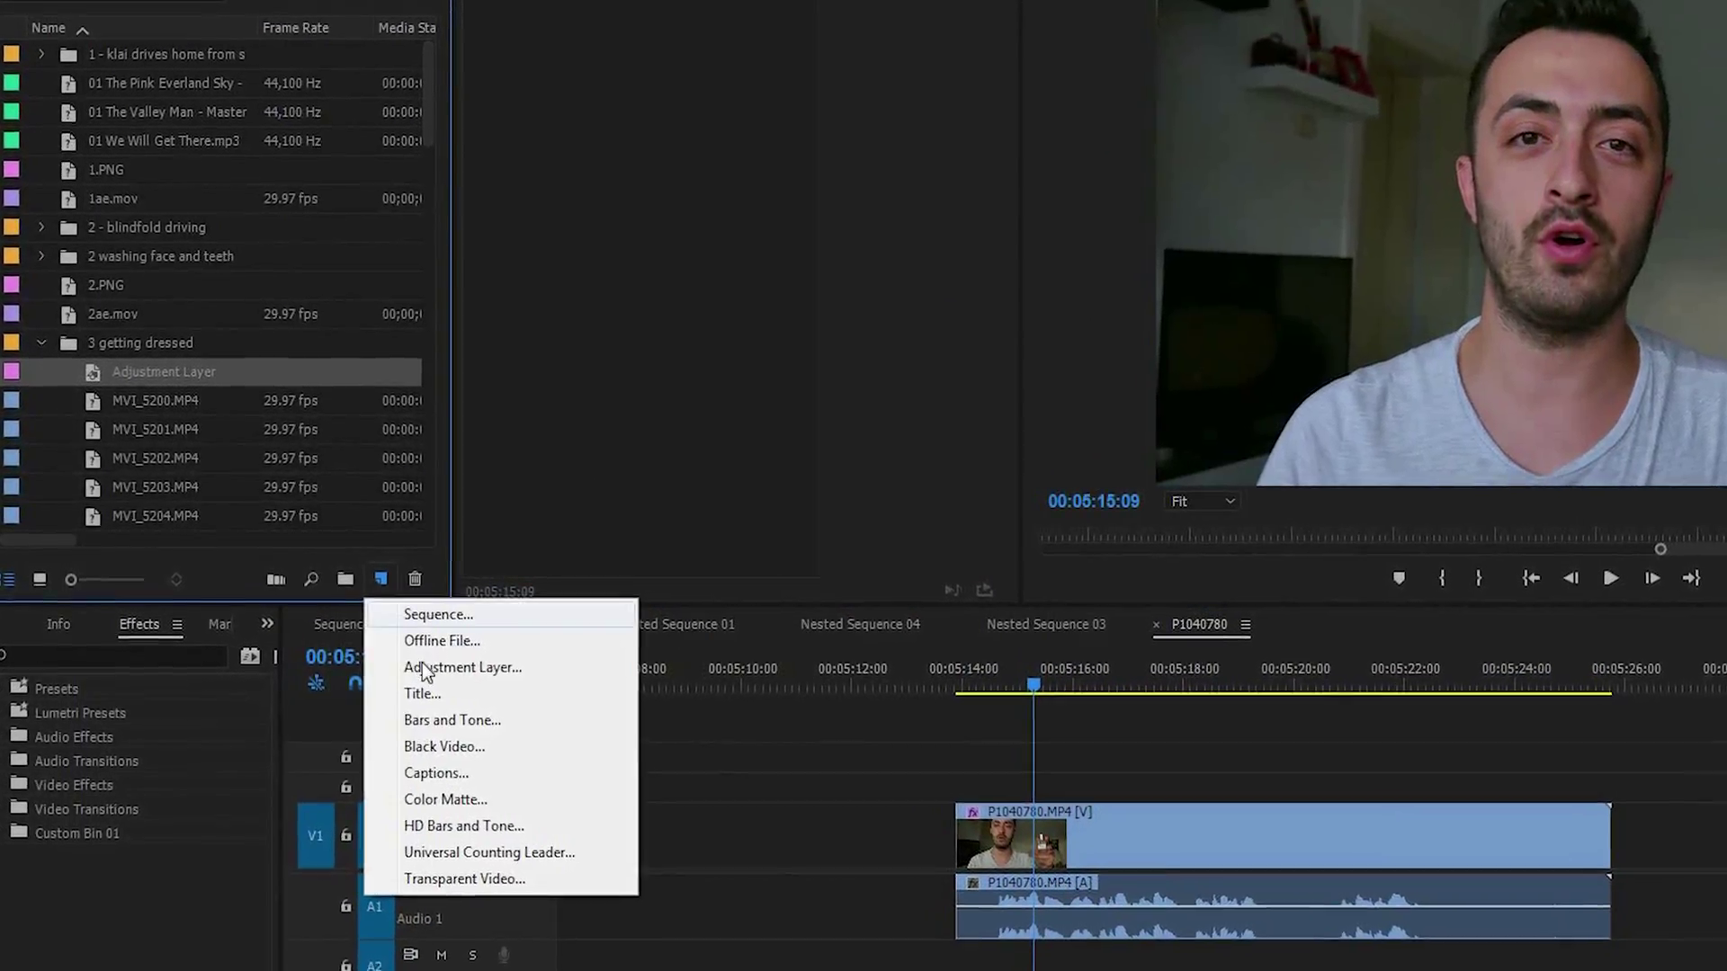
{"action": "left_click", "coordinate": [424, 669]}
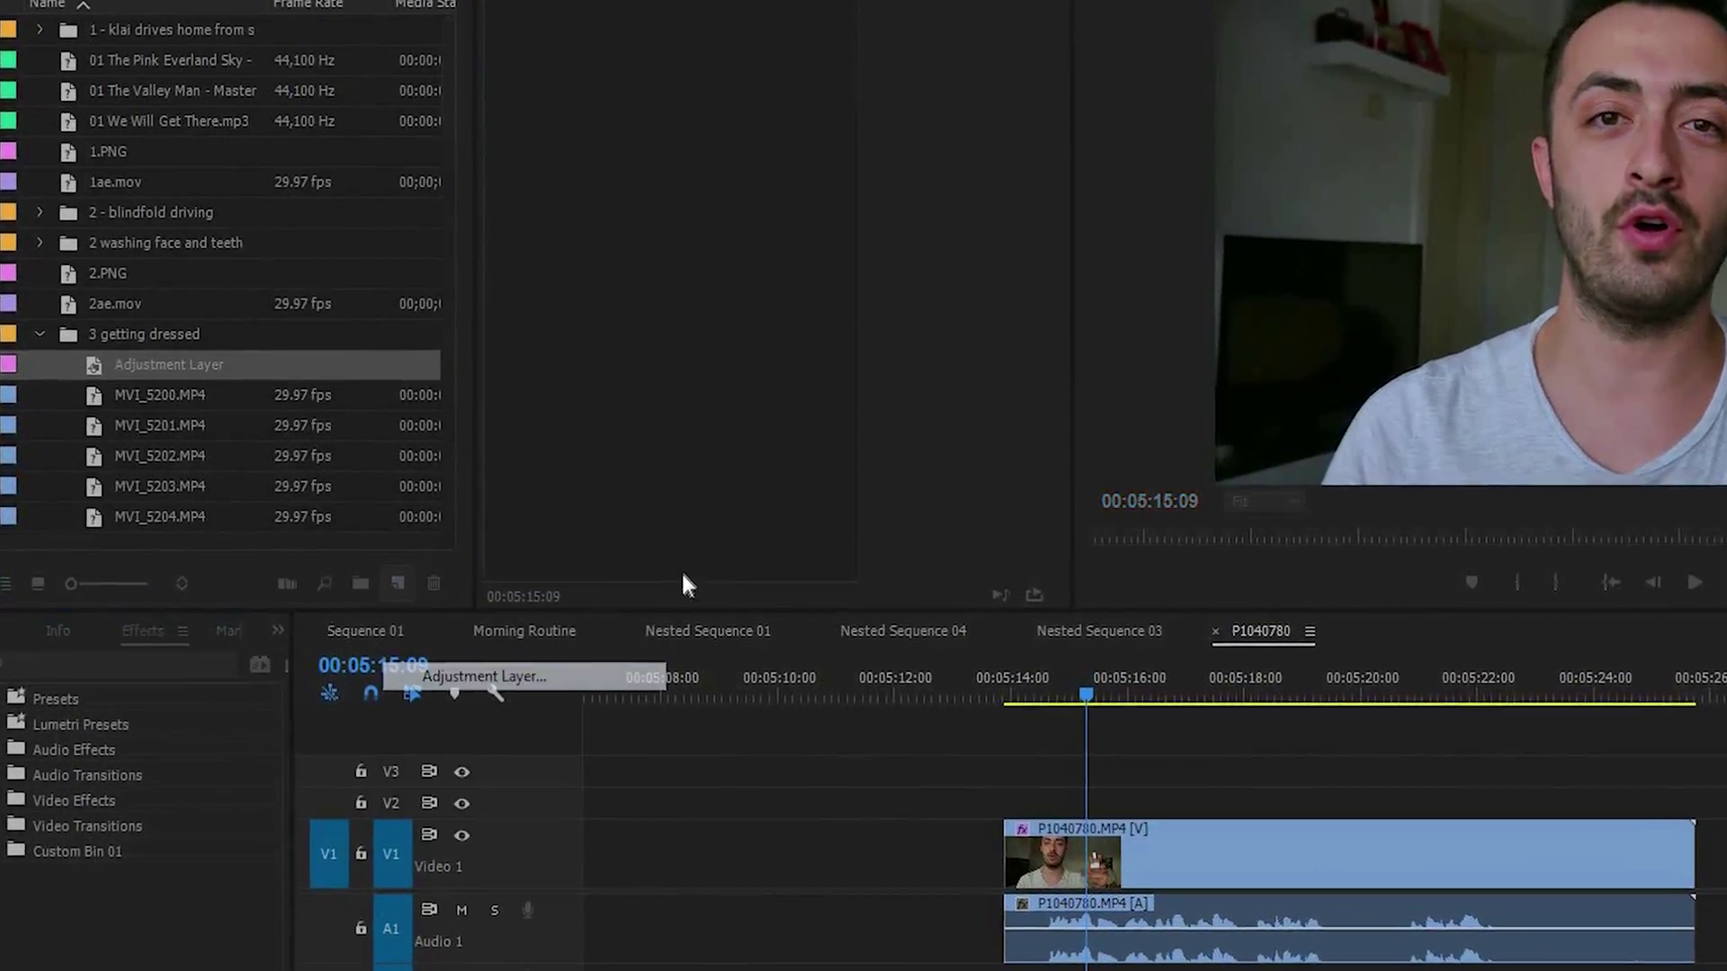
{"action": "left_click", "coordinate": [1119, 565]}
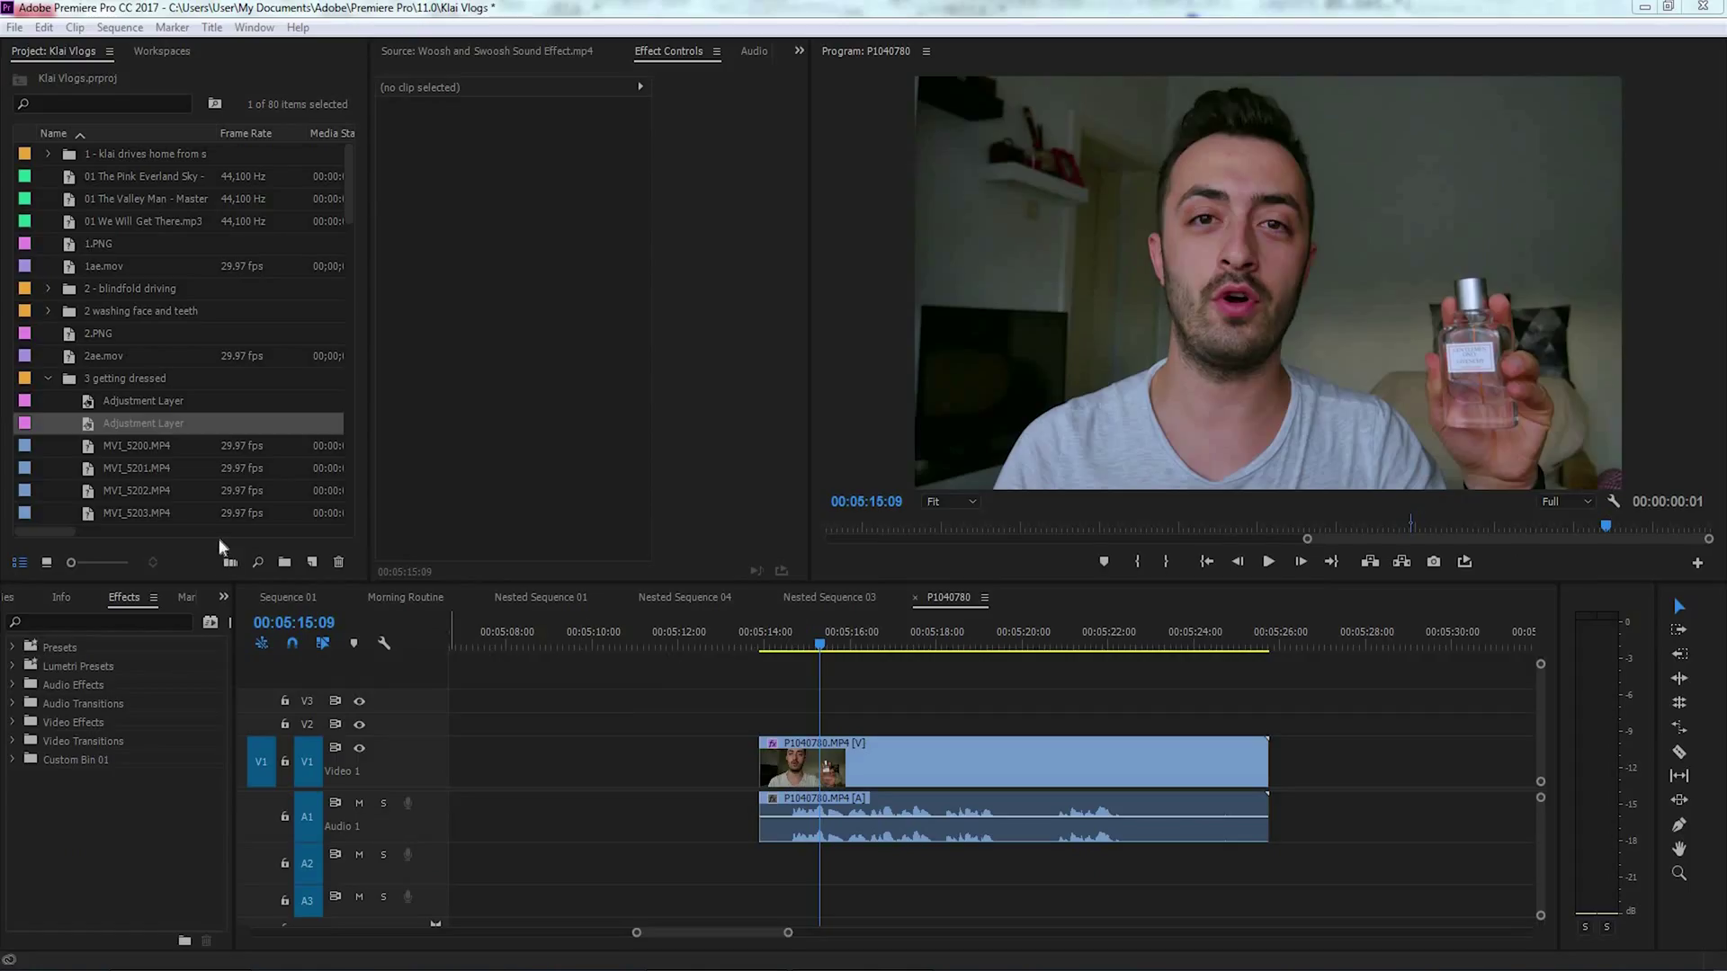
Place the new adjustment layer on V2 above the P1040780.MP4 clip and extend it to the clip's end.
{"action": "left_click_drag", "start_coordinate": [109, 444], "coordinate": [760, 719]}
{"action": "left_click_drag", "start_coordinate": [1201, 730], "coordinate": [1268, 727]}
{"action": "left_click", "coordinate": [850, 718]}
Start a free draw bezier opacity mask on the adjustment layer at the clip's first frame, 00:05:13:26.
{"action": "left_click_drag", "start_coordinate": [821, 655], "coordinate": [756, 652]}
{"action": "key", "text": "Right"}
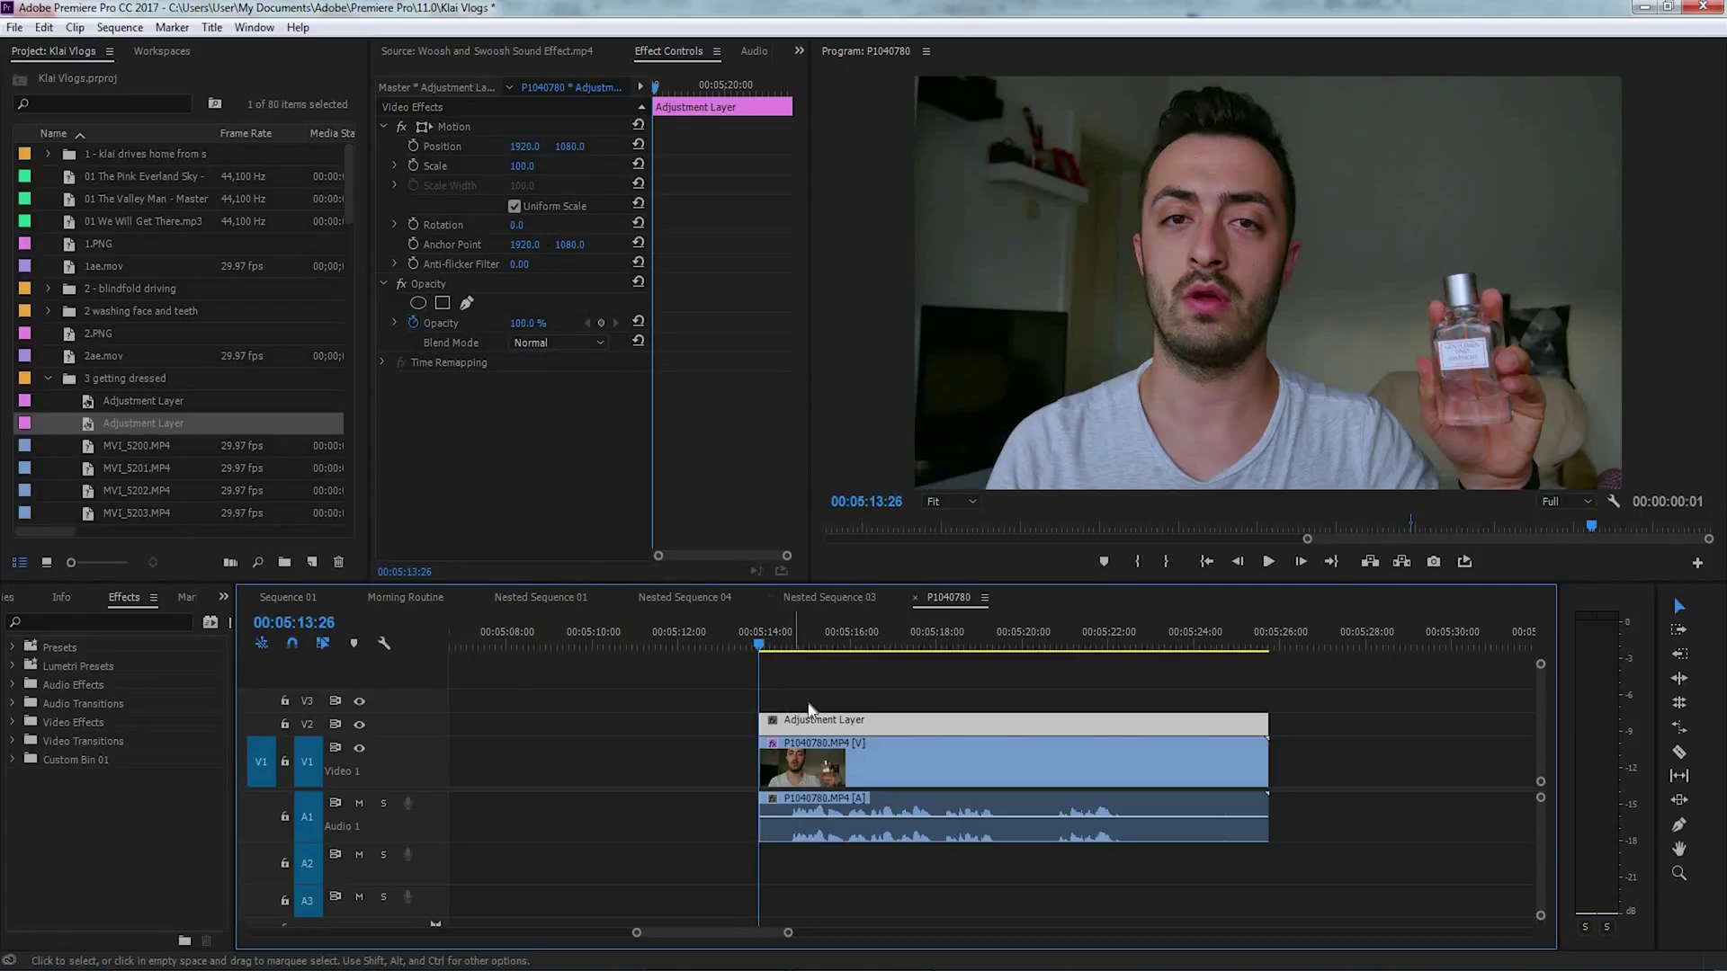
{"action": "left_click", "coordinate": [808, 731]}
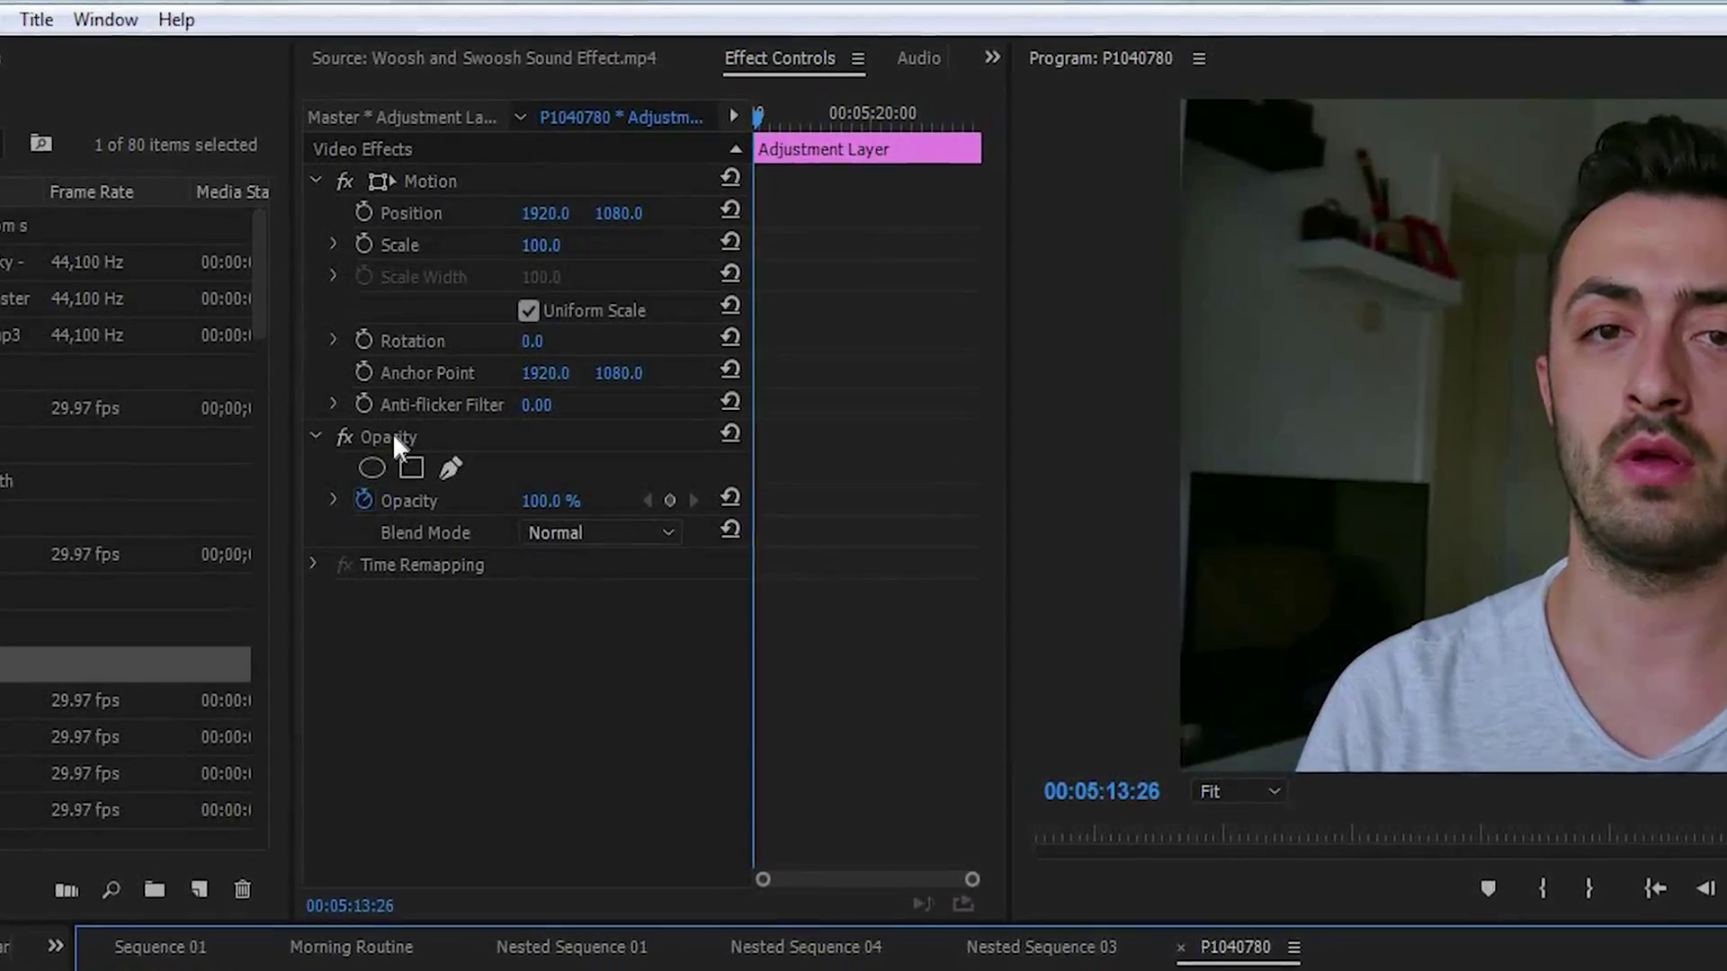
{"action": "left_click", "coordinate": [430, 282]}
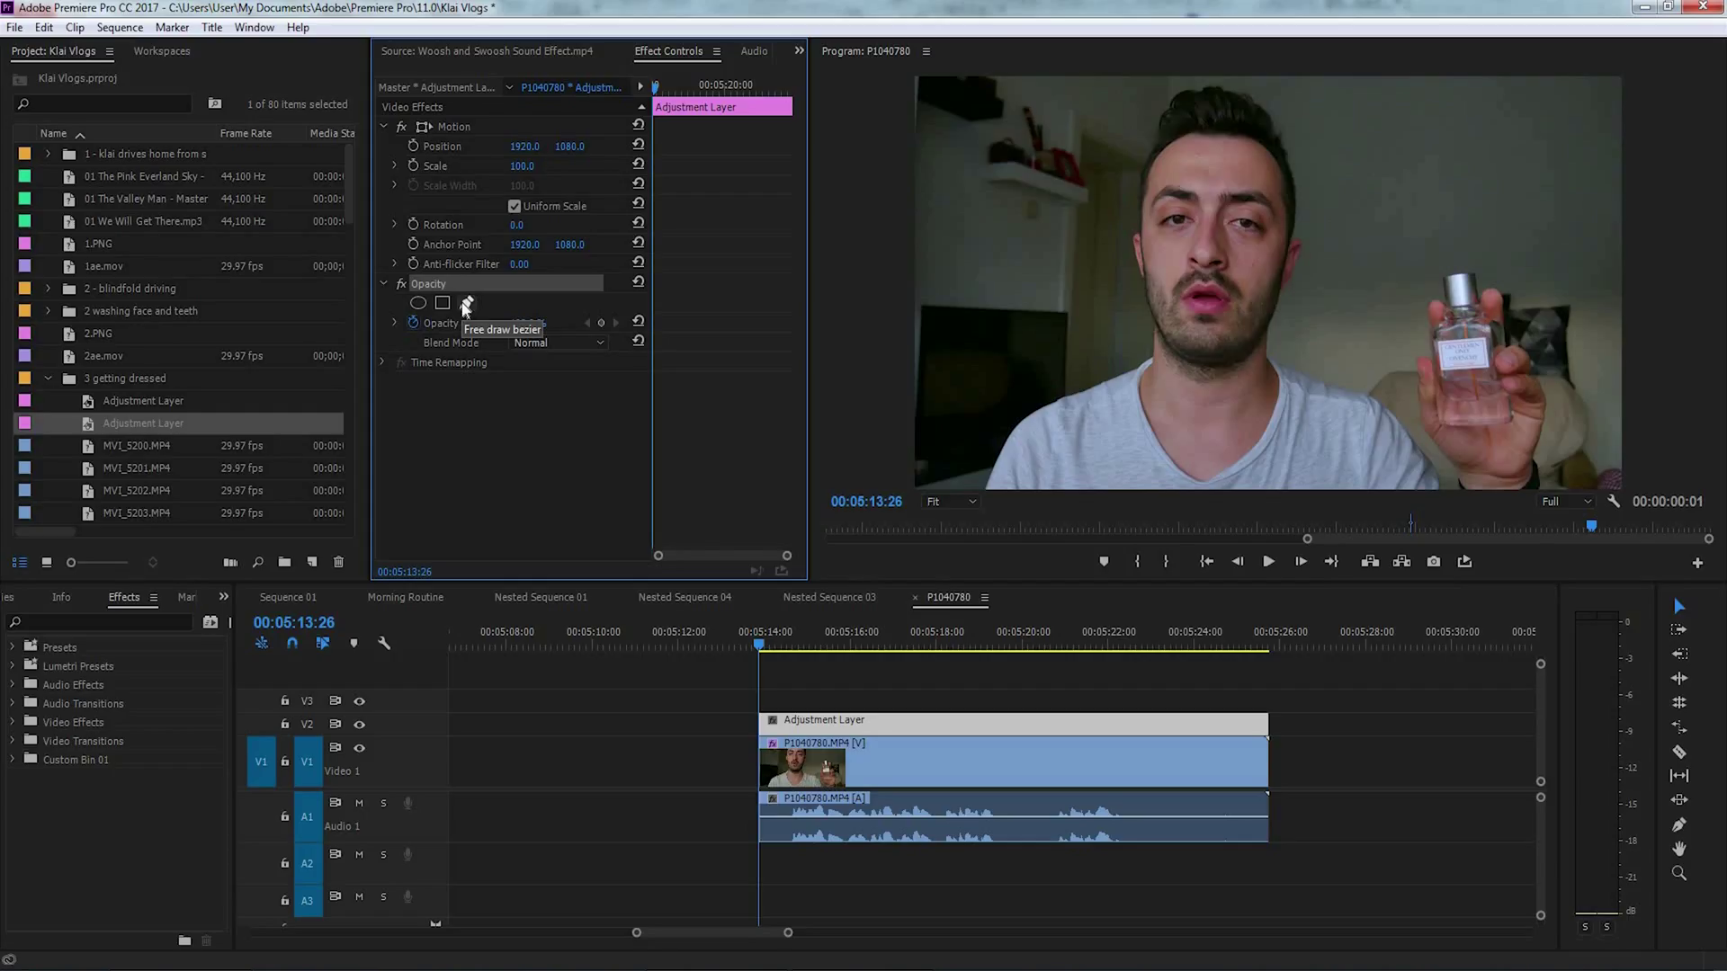
{"action": "left_click", "coordinate": [466, 306]}
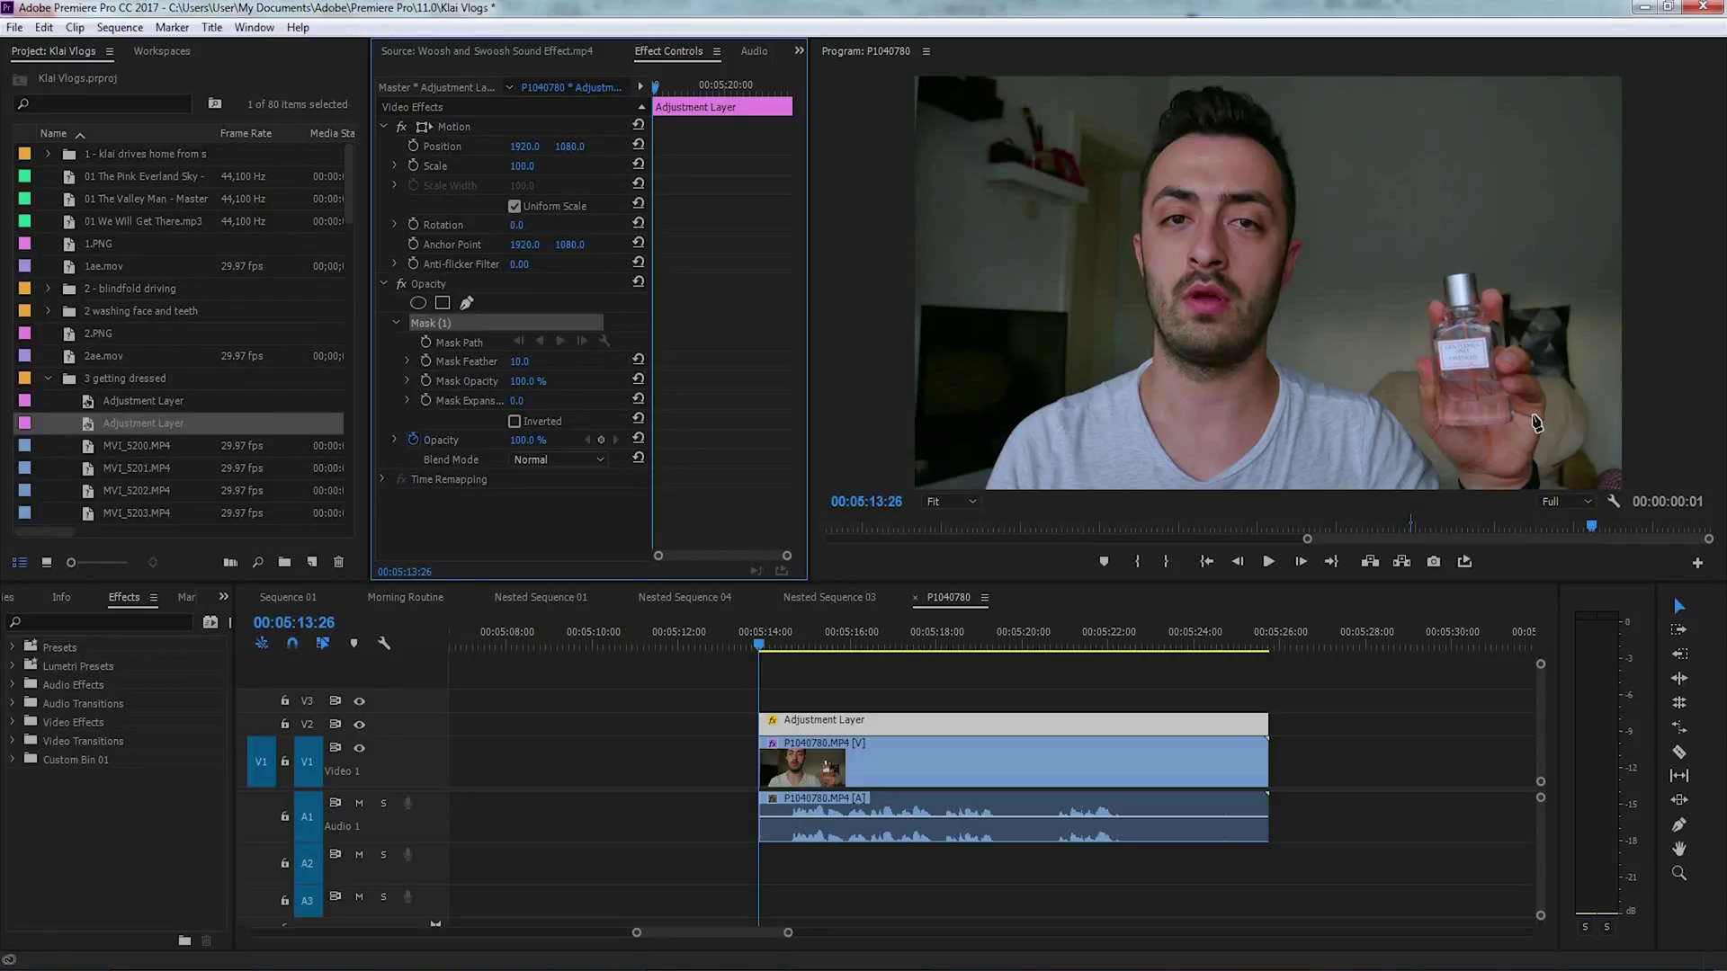
Outline the perfume bottle in the man's hand with a closed mask and track the mask path forward.
{"action": "left_click", "coordinate": [1422, 306]}
{"action": "left_click", "coordinate": [1431, 273]}
{"action": "left_click", "coordinate": [1458, 261]}
{"action": "left_click", "coordinate": [1487, 267]}
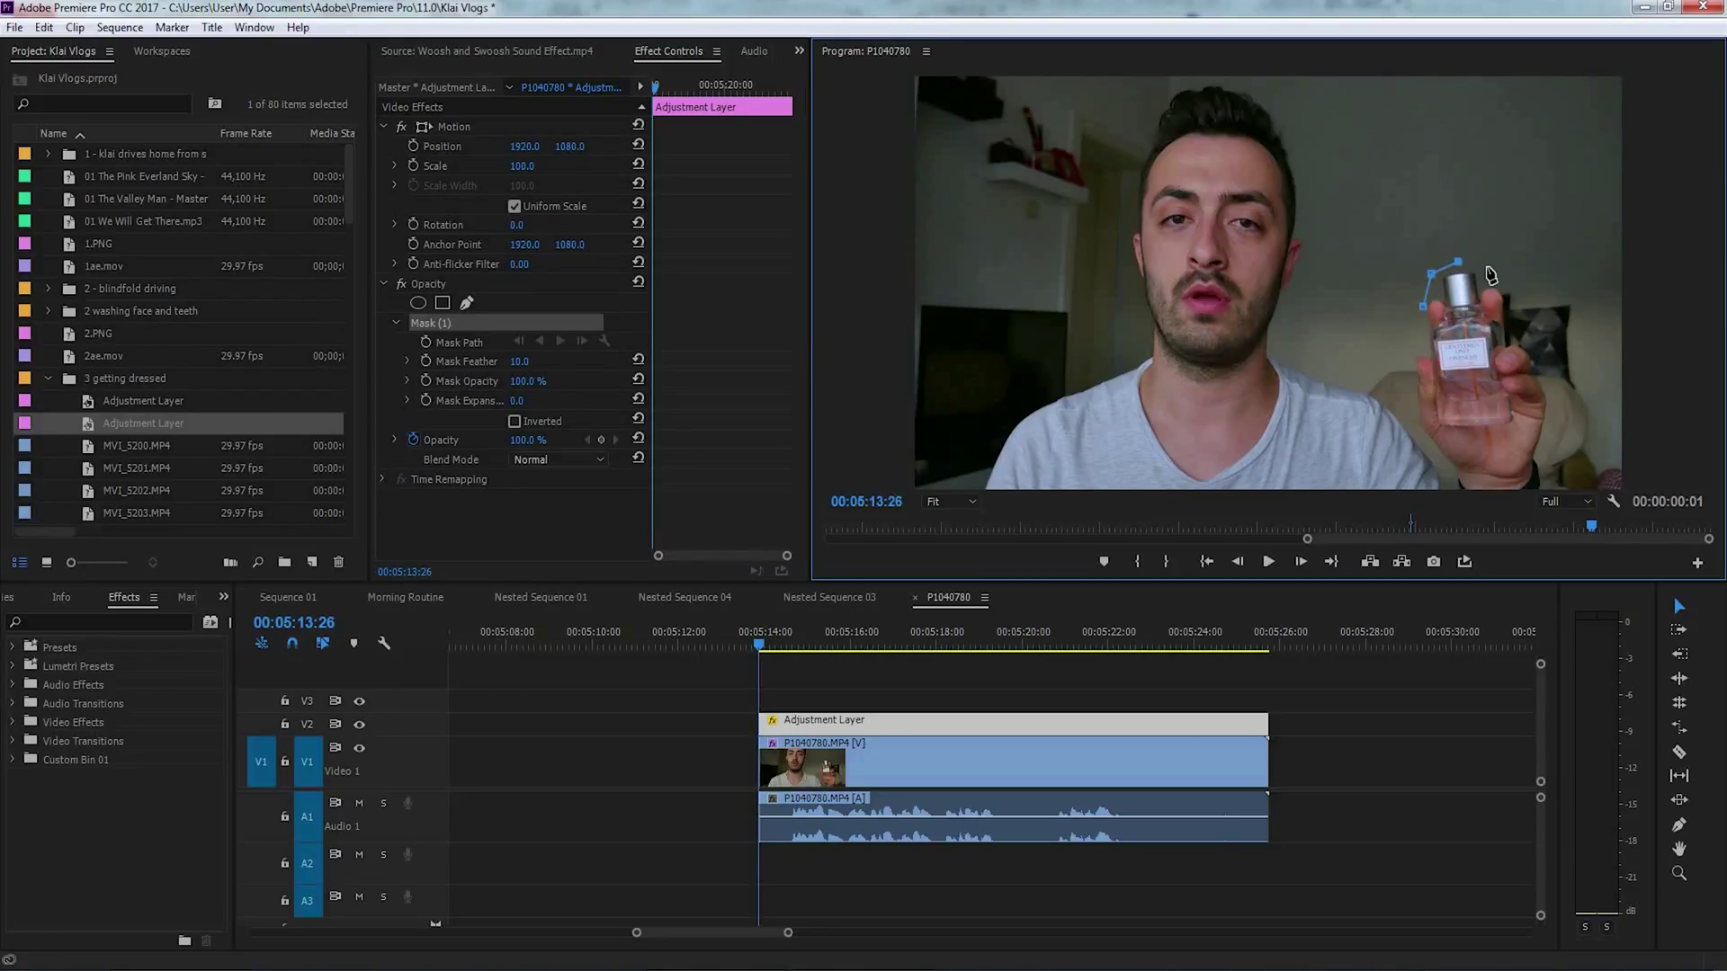
{"action": "left_click", "coordinate": [1507, 345]}
{"action": "left_click", "coordinate": [1519, 392]}
{"action": "left_click", "coordinate": [1474, 440]}
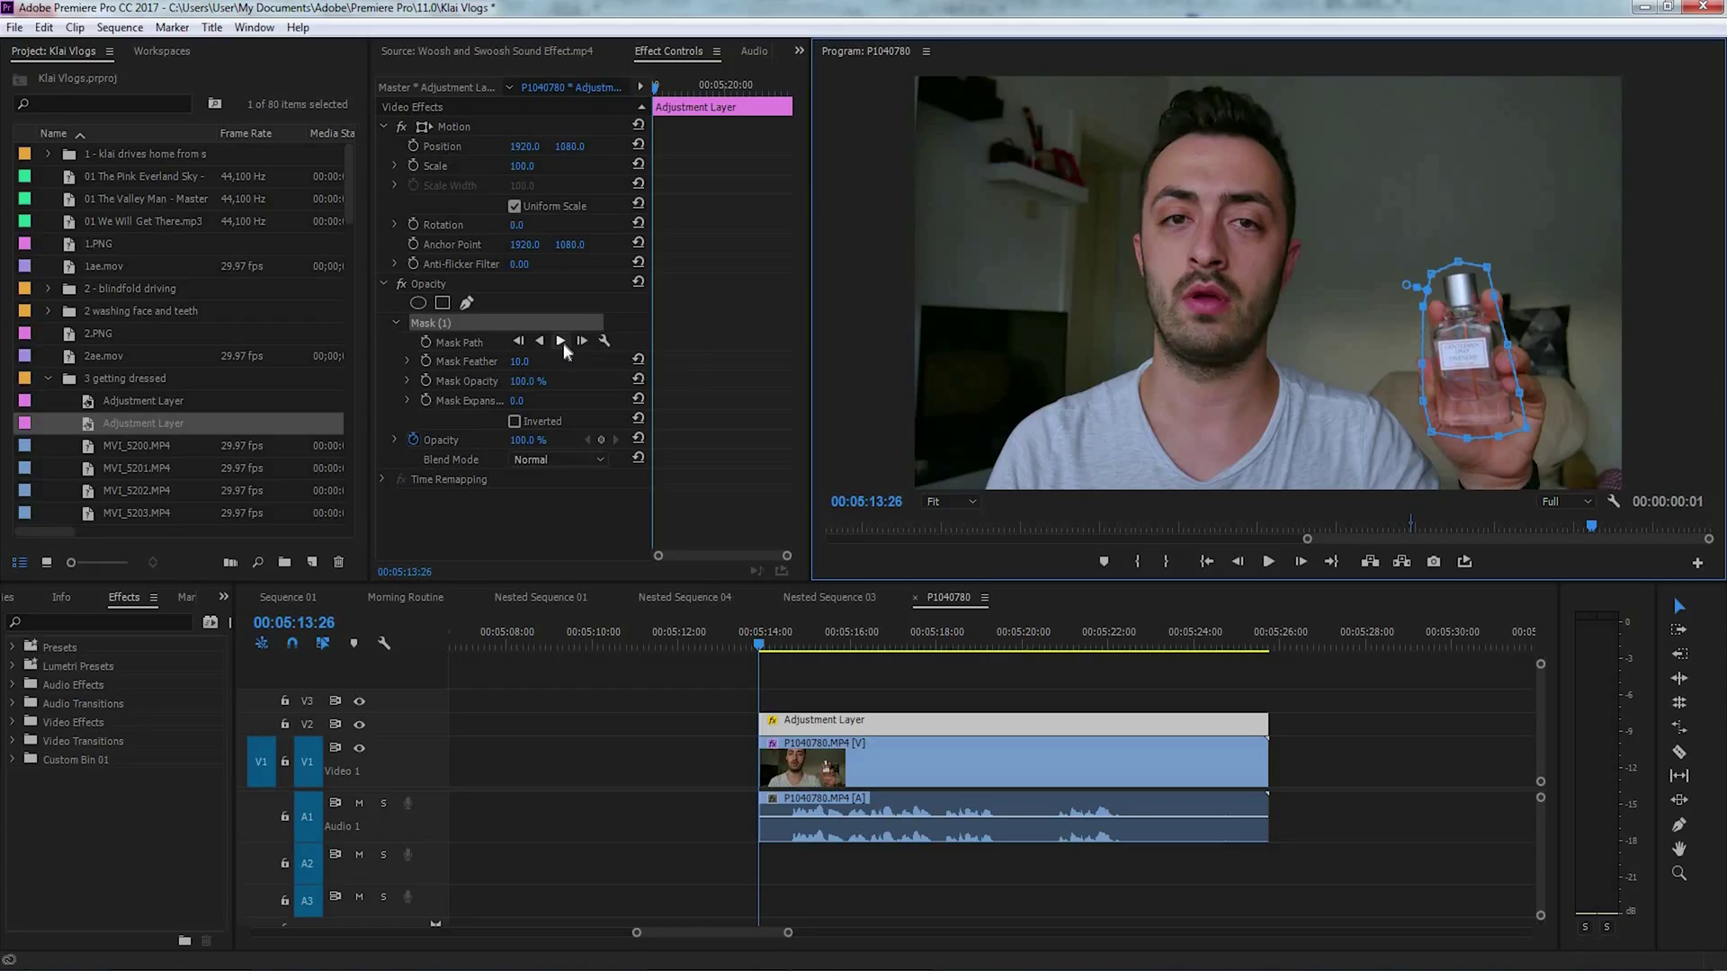
{"action": "left_click", "coordinate": [561, 342]}
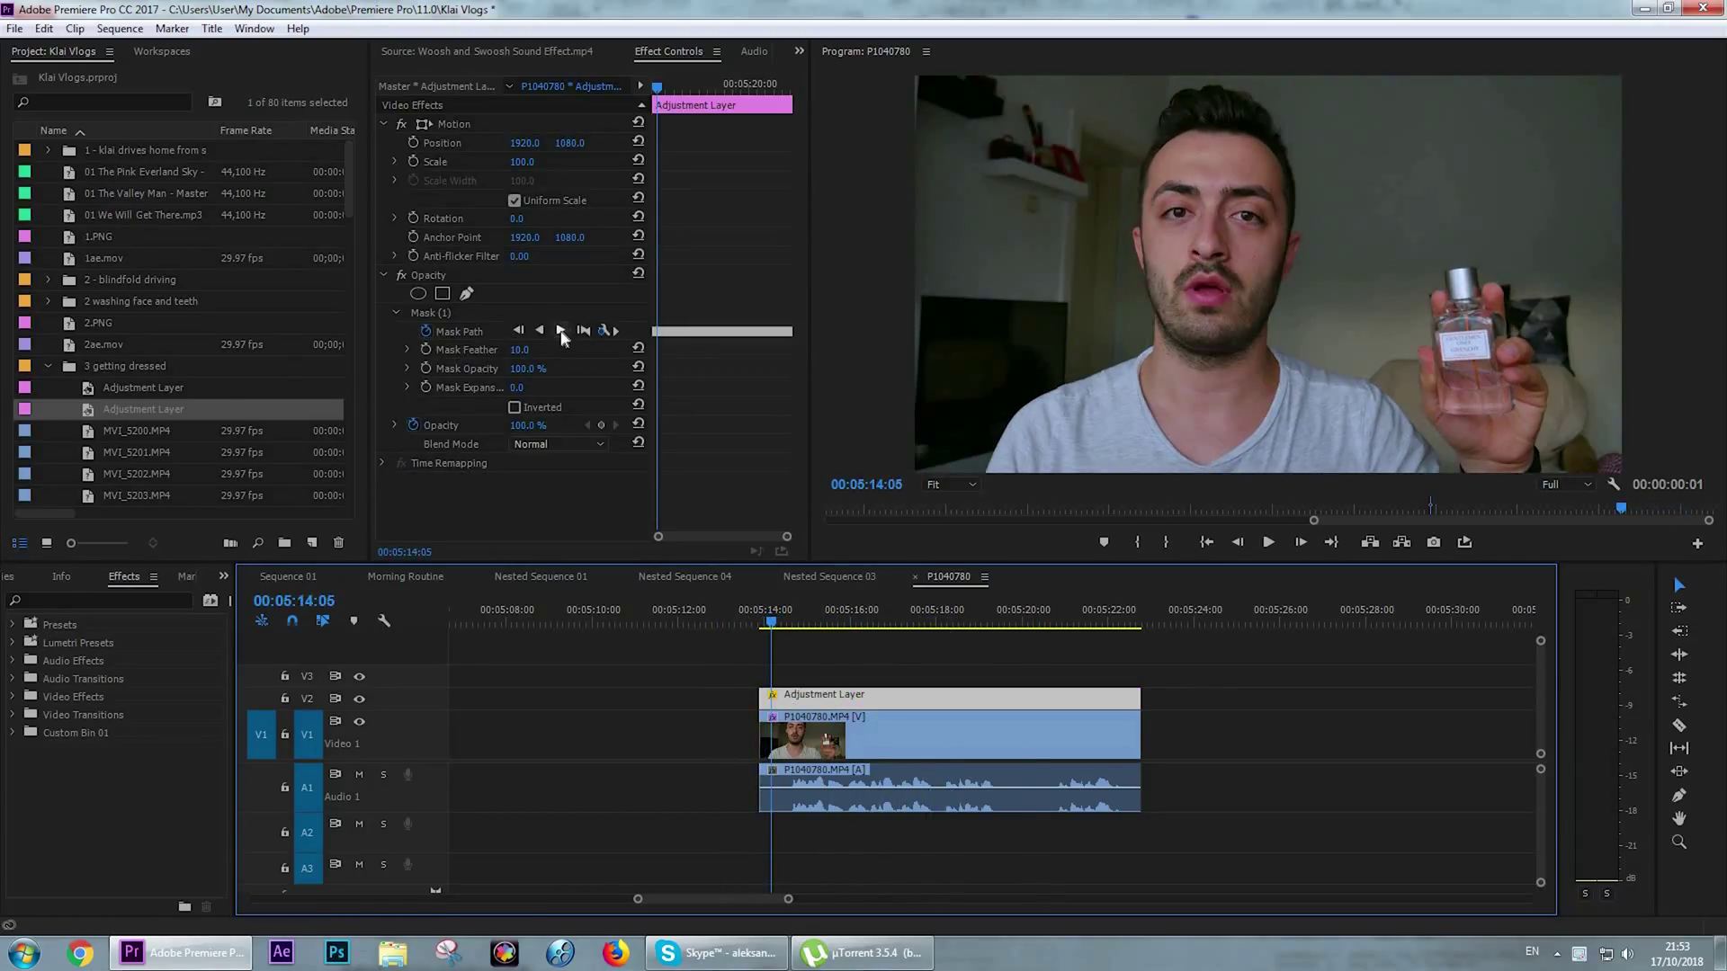
Scrub through the tracked clip and step frame by frame through the adjustment layer's mask path keyframes.
{"action": "left_click", "coordinate": [862, 662]}
{"action": "left_click", "coordinate": [977, 623]}
{"action": "left_click_drag", "start_coordinate": [991, 625], "coordinate": [776, 623]}
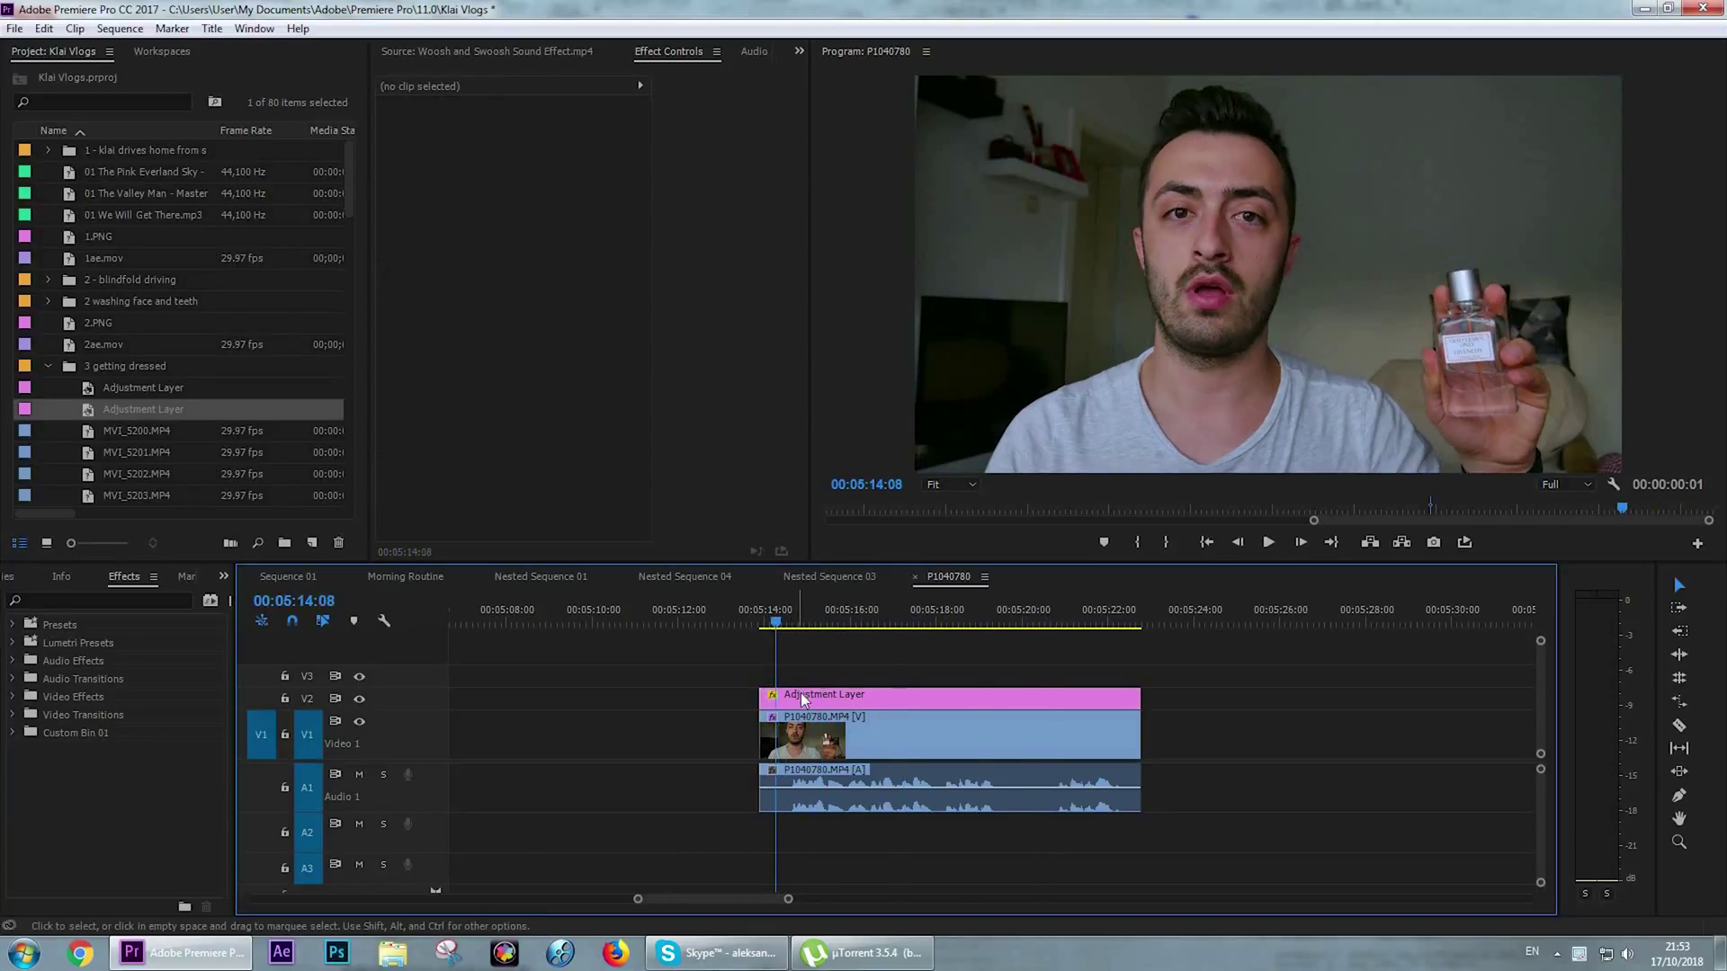
{"action": "left_click", "coordinate": [804, 701]}
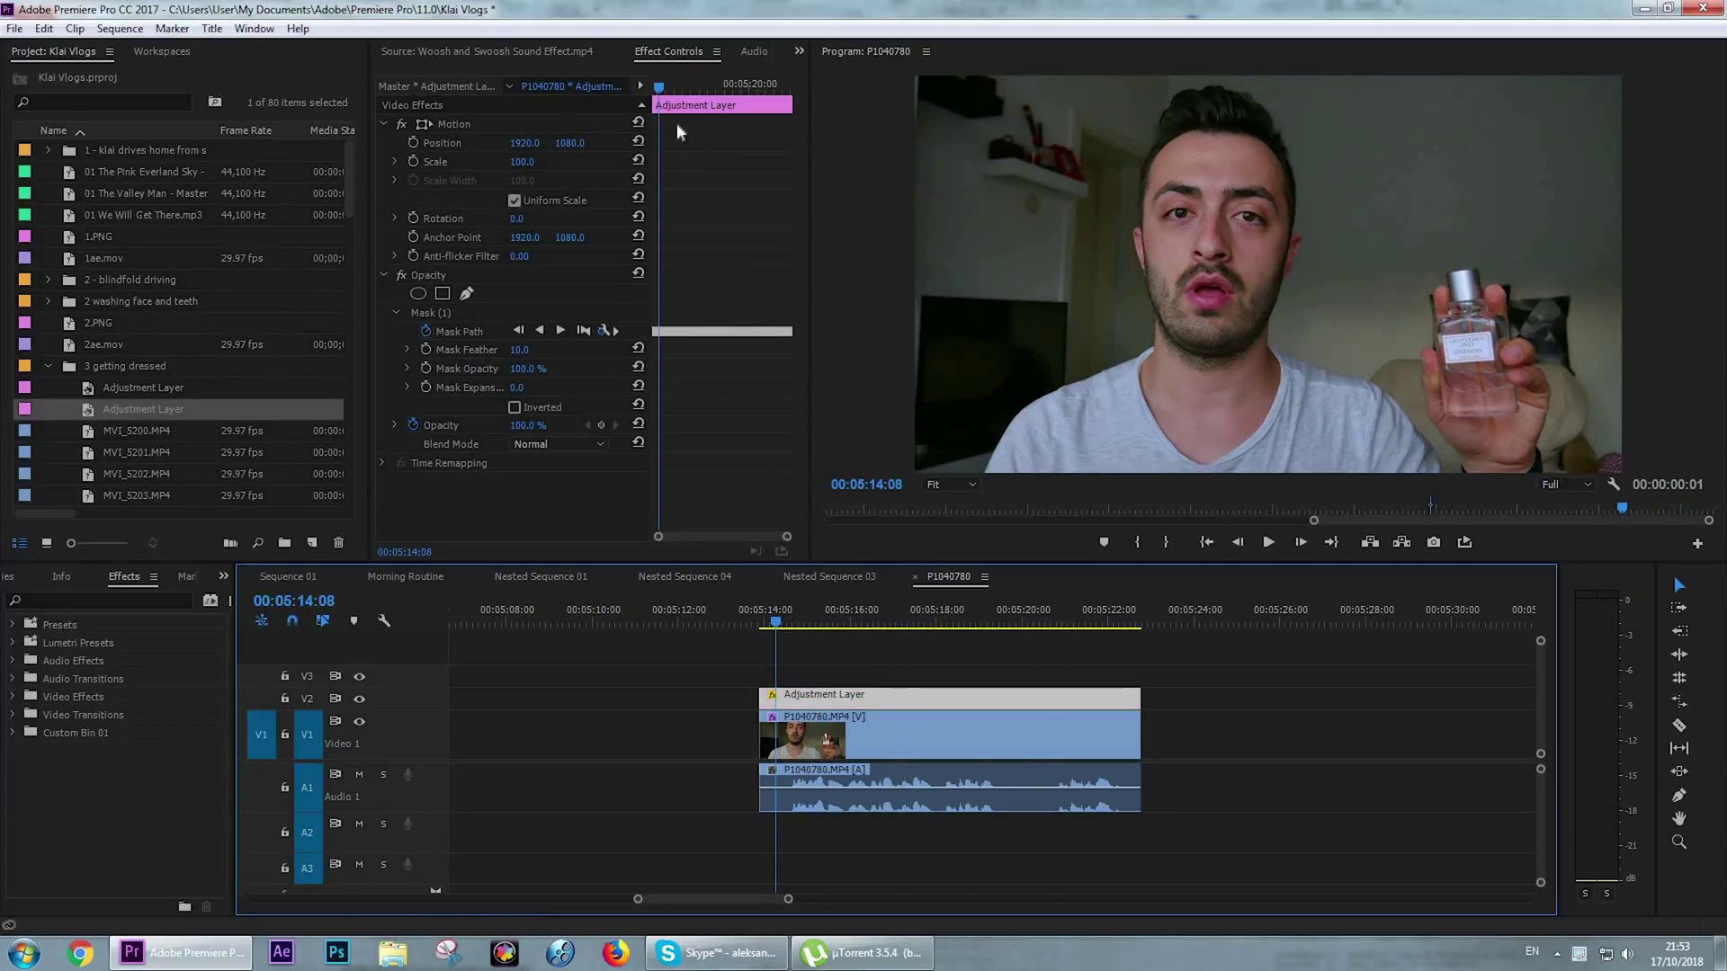
{"action": "left_click", "coordinate": [661, 87]}
{"action": "left_click_drag", "start_coordinate": [660, 88], "coordinate": [645, 91]}
{"action": "scroll", "coordinate": [697, 365], "scroll_direction": "up", "scroll_amount": 6}
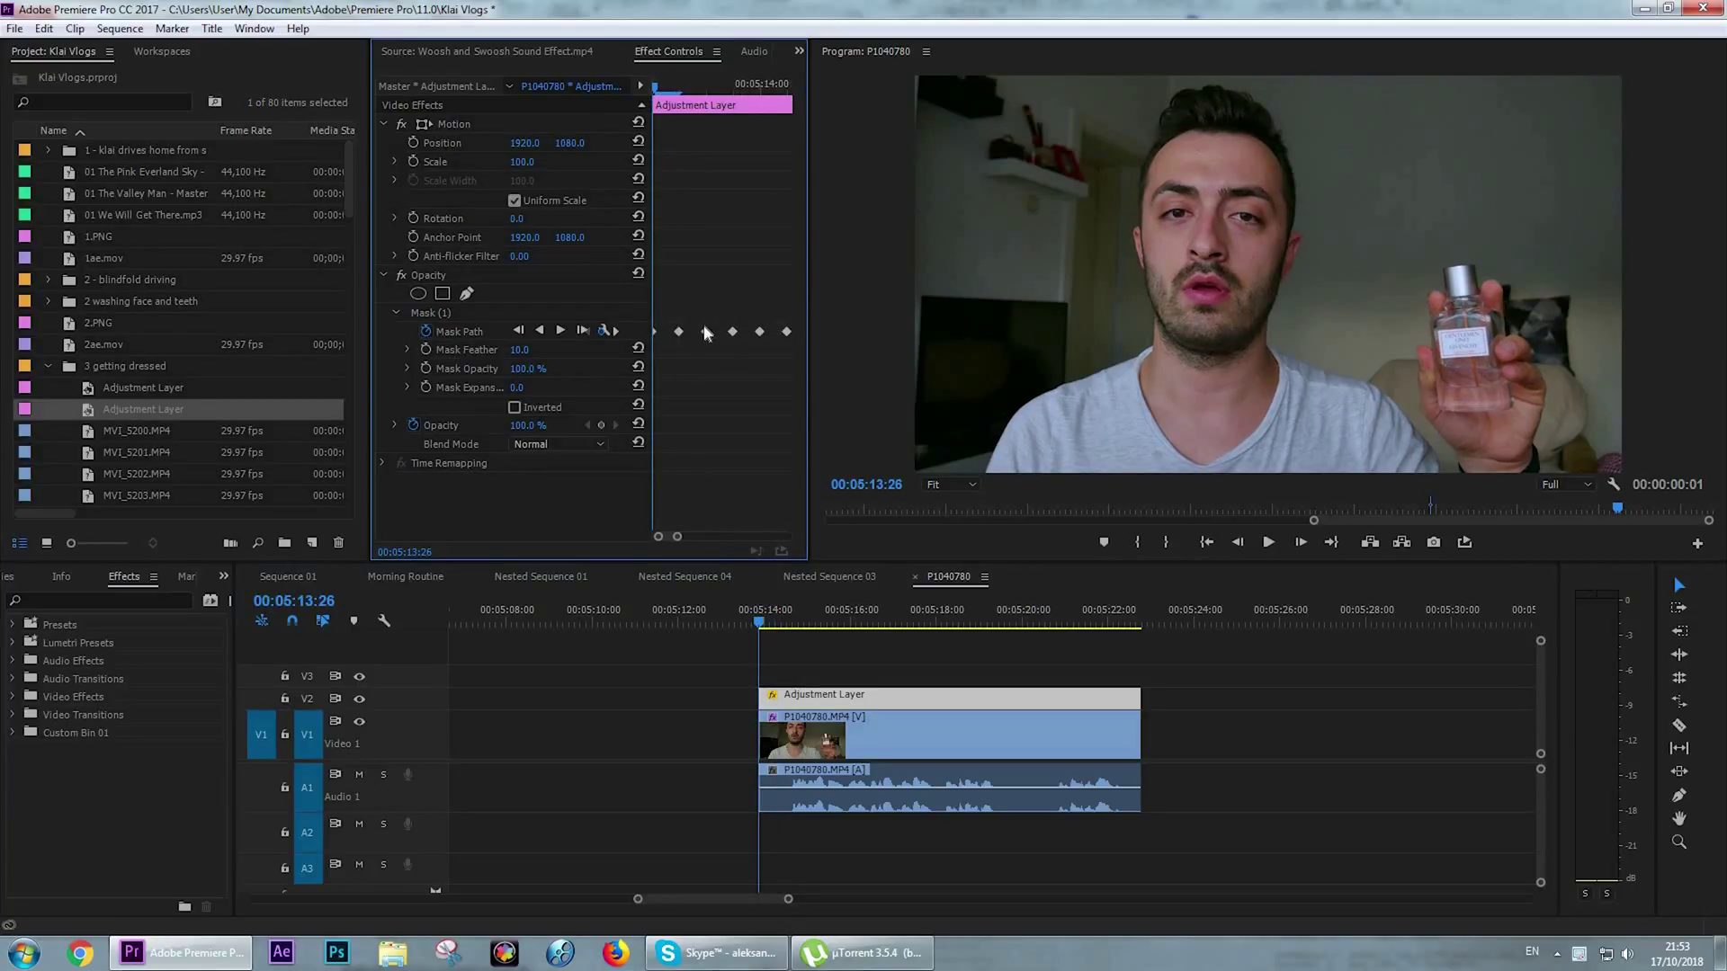
{"action": "key", "text": "Right"}
{"action": "key", "text": "Right"}
{"action": "key", "text": "Right"}
{"action": "key", "text": "Right"}
{"action": "key", "text": "Right"}
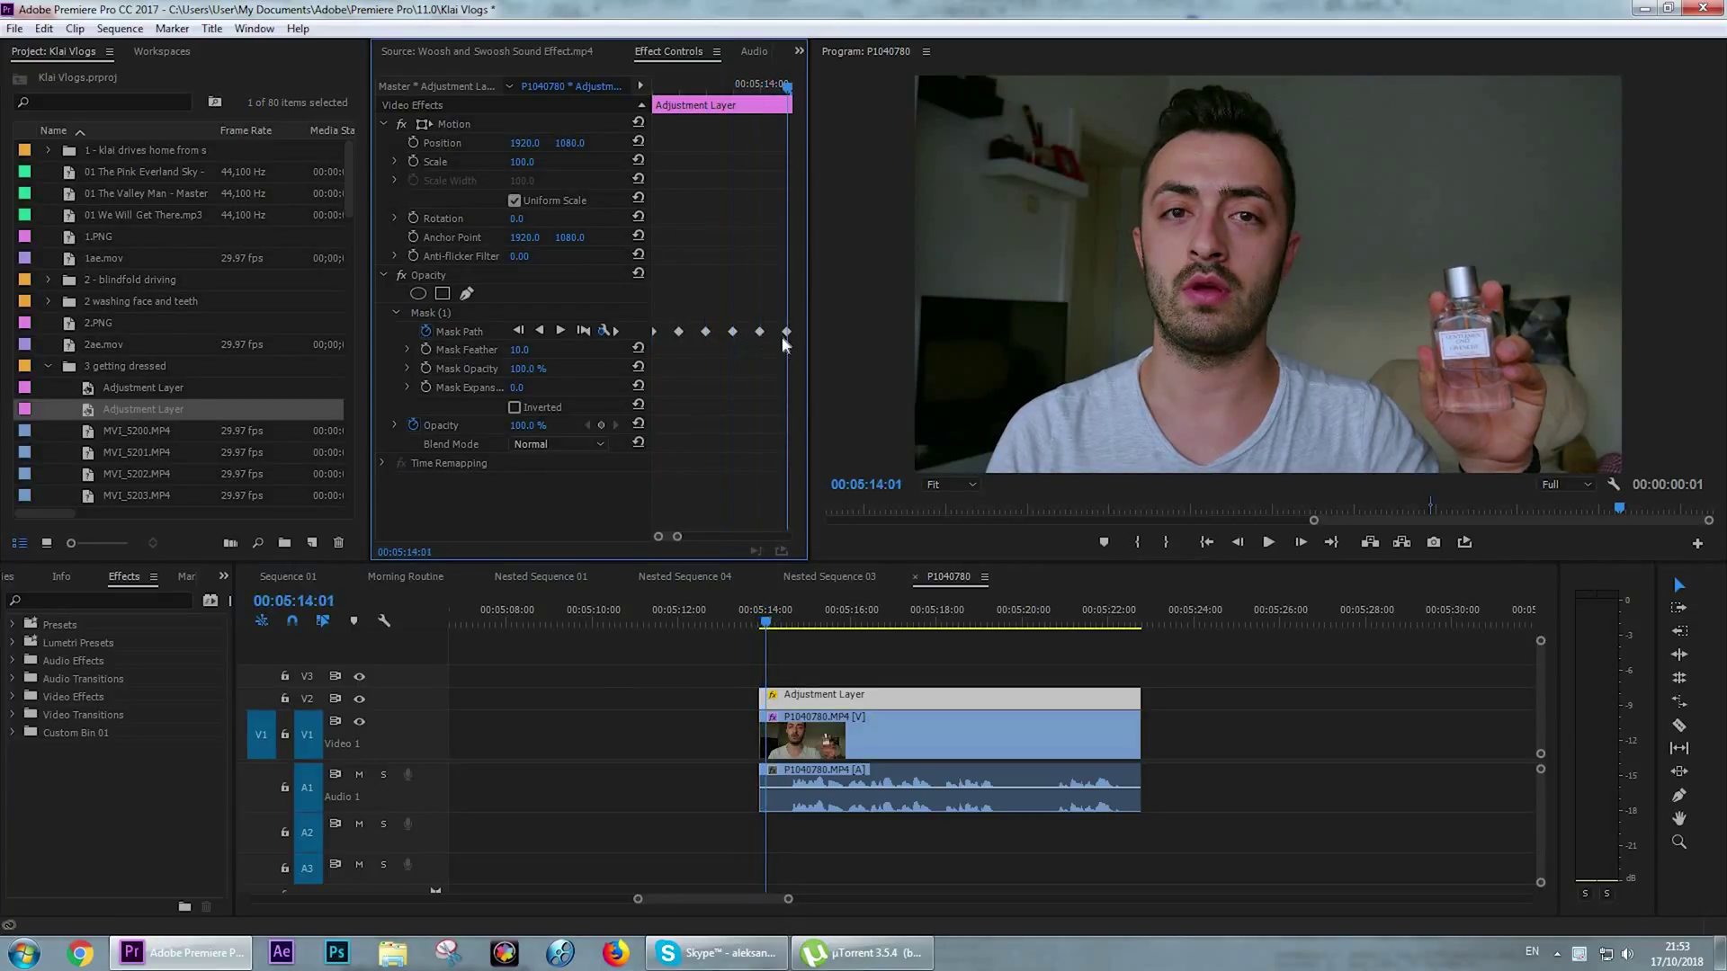
Preview a short part of the tracked clip and return the playhead to its first frame, 00:05:13:26.
{"action": "left_click", "coordinate": [807, 627]}
{"action": "key", "text": "space"}
{"action": "left_click_drag", "start_coordinate": [807, 627], "coordinate": [760, 628]}
{"action": "left_click", "coordinate": [781, 663]}
{"action": "key", "text": "Left"}
{"action": "key", "text": "Left"}
{"action": "key", "text": "Right"}
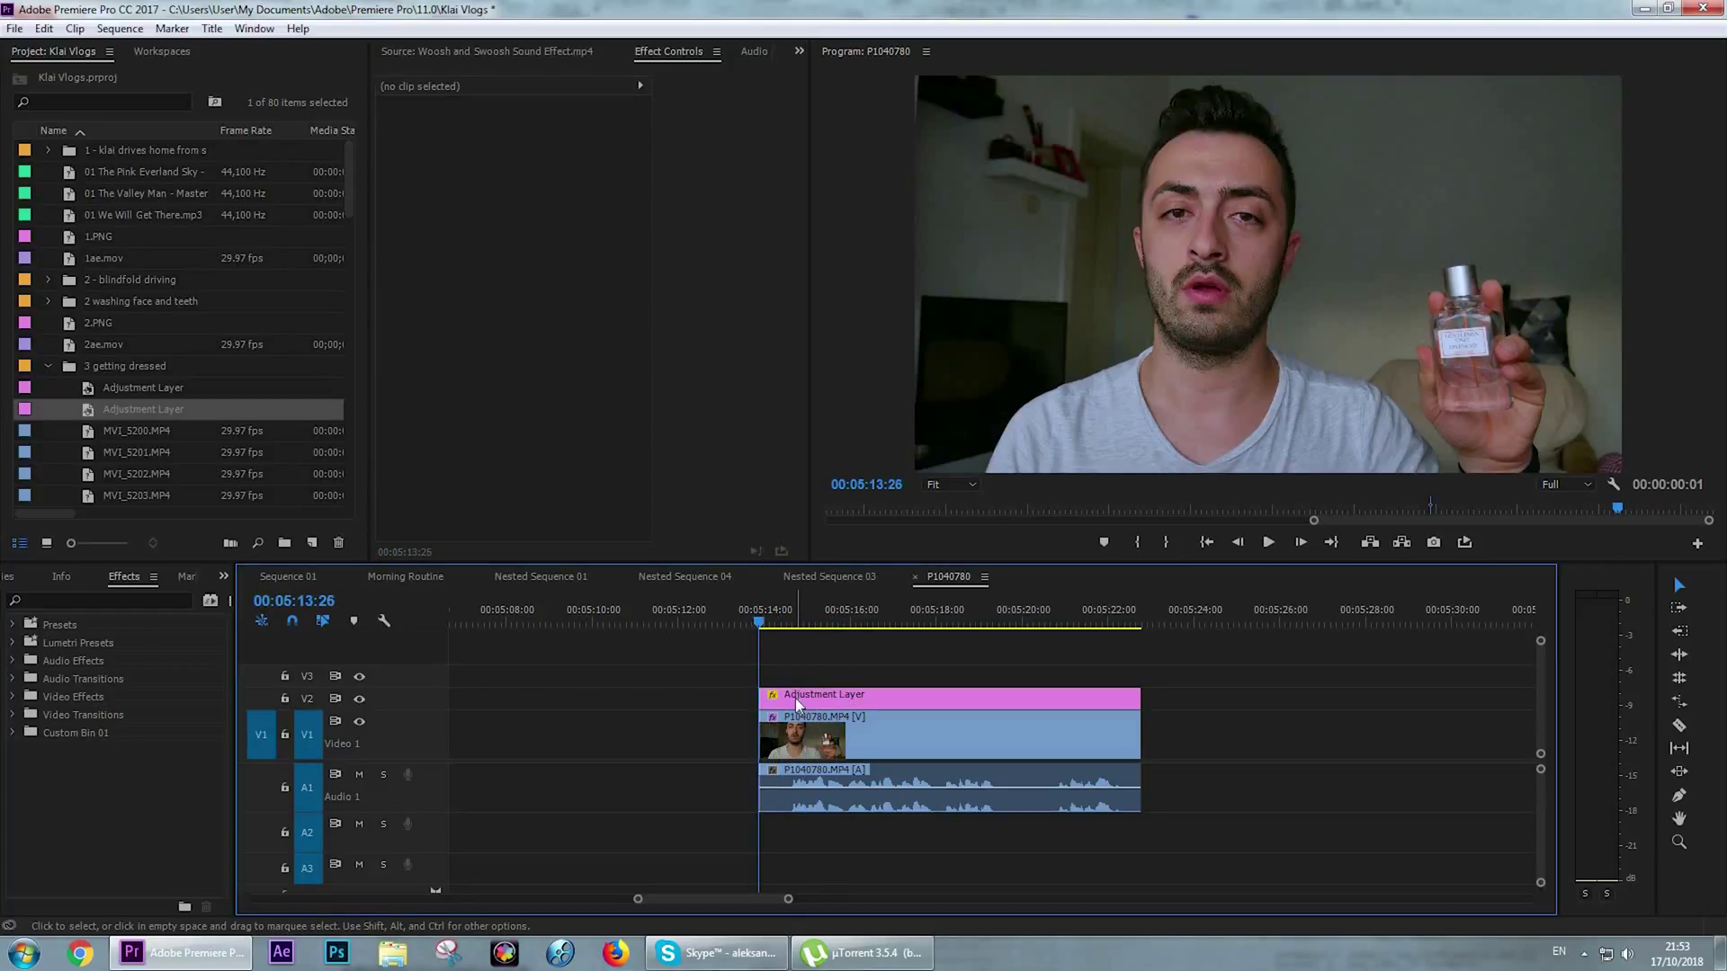
Find the Fast Blur video effect and apply it to the adjustment layer on V2.
{"action": "left_click", "coordinate": [797, 703]}
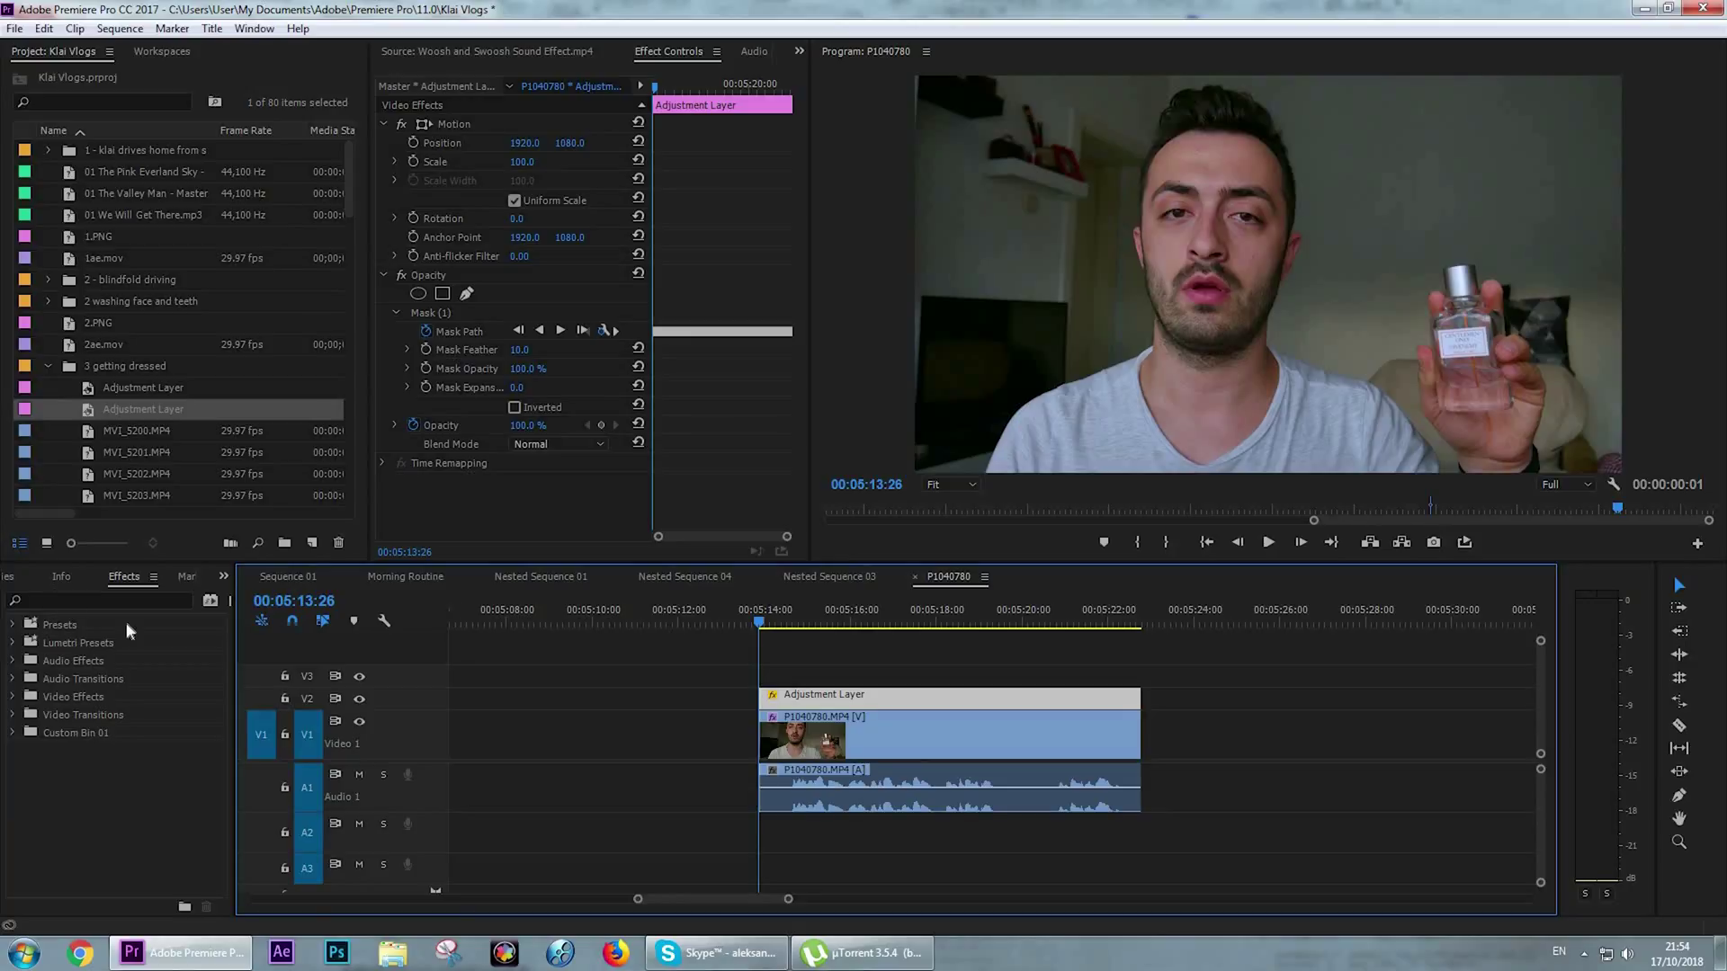
{"action": "left_click", "coordinate": [81, 601]}
{"action": "type", "text": "fast"}
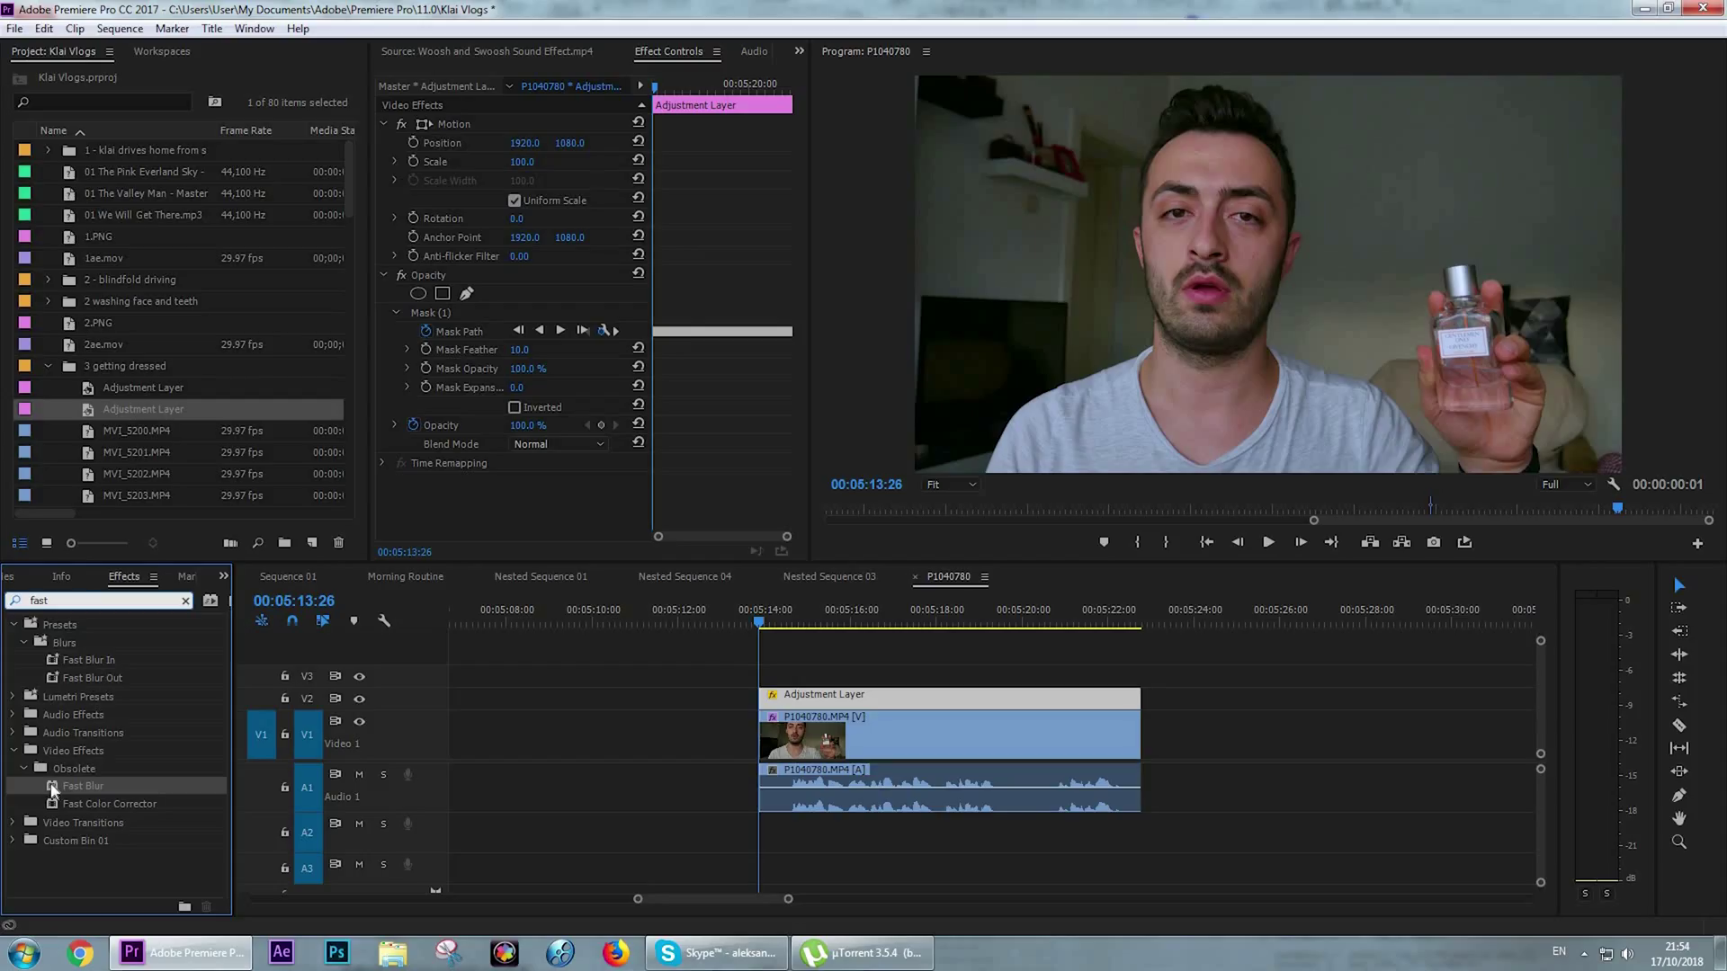
{"action": "left_click_drag", "start_coordinate": [115, 648], "coordinate": [1726, 461]}
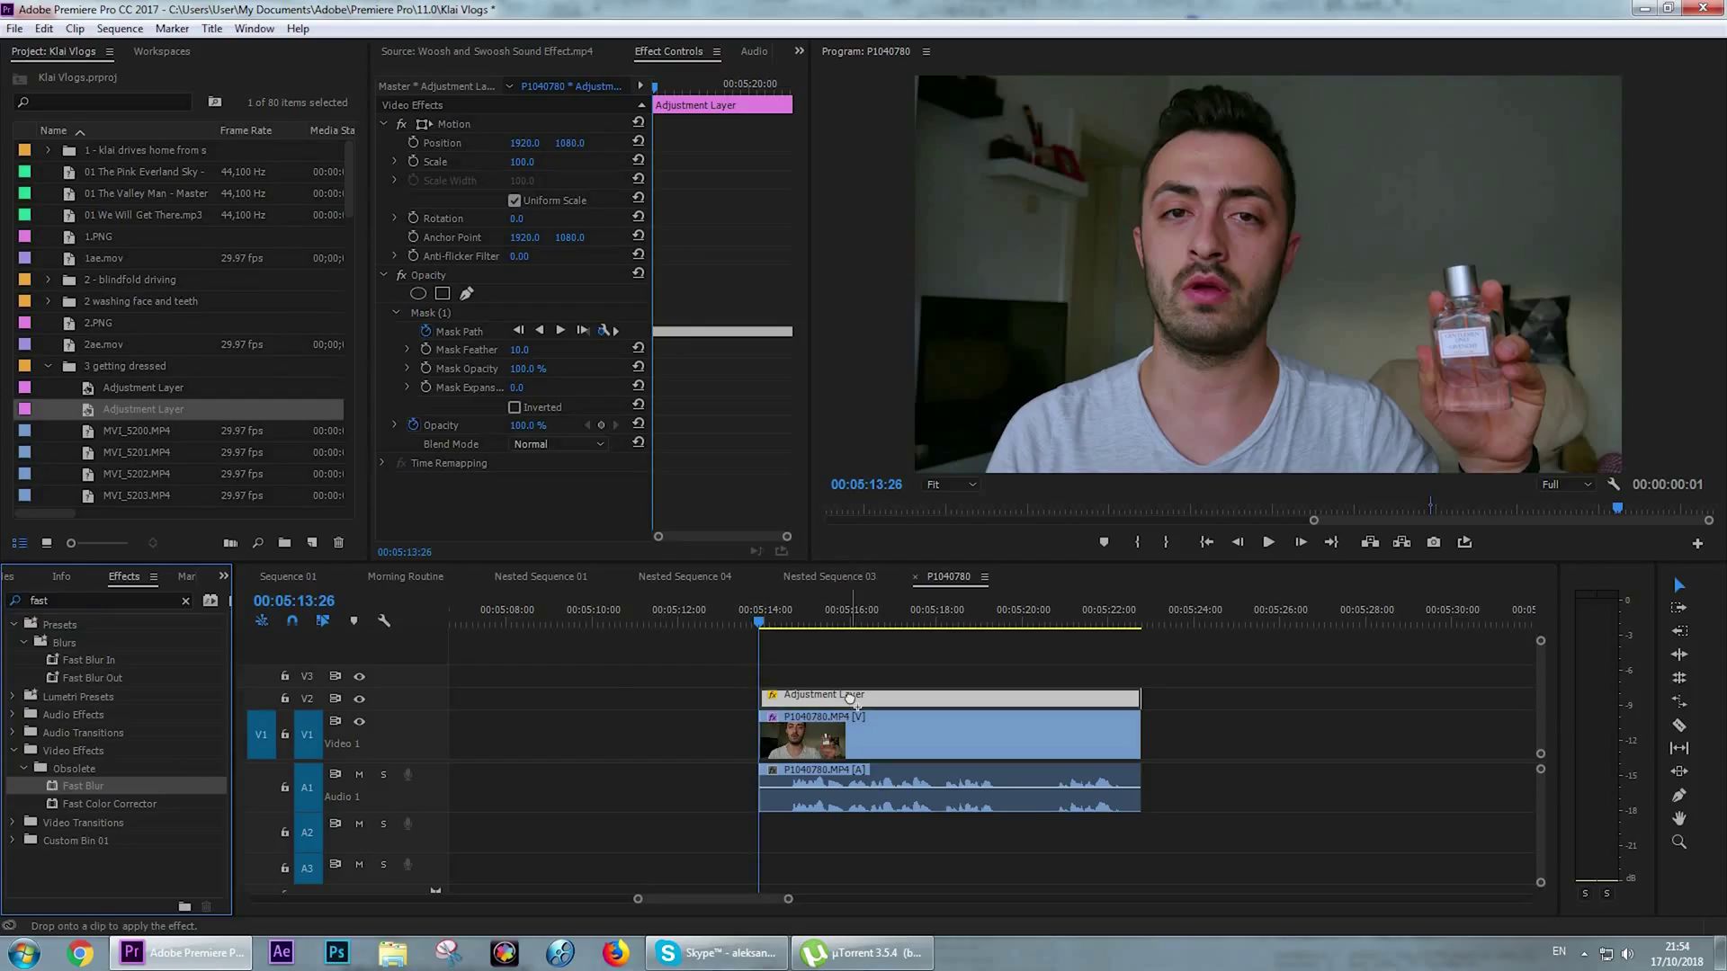
{"action": "left_click_drag", "start_coordinate": [850, 700], "coordinate": [850, 700]}
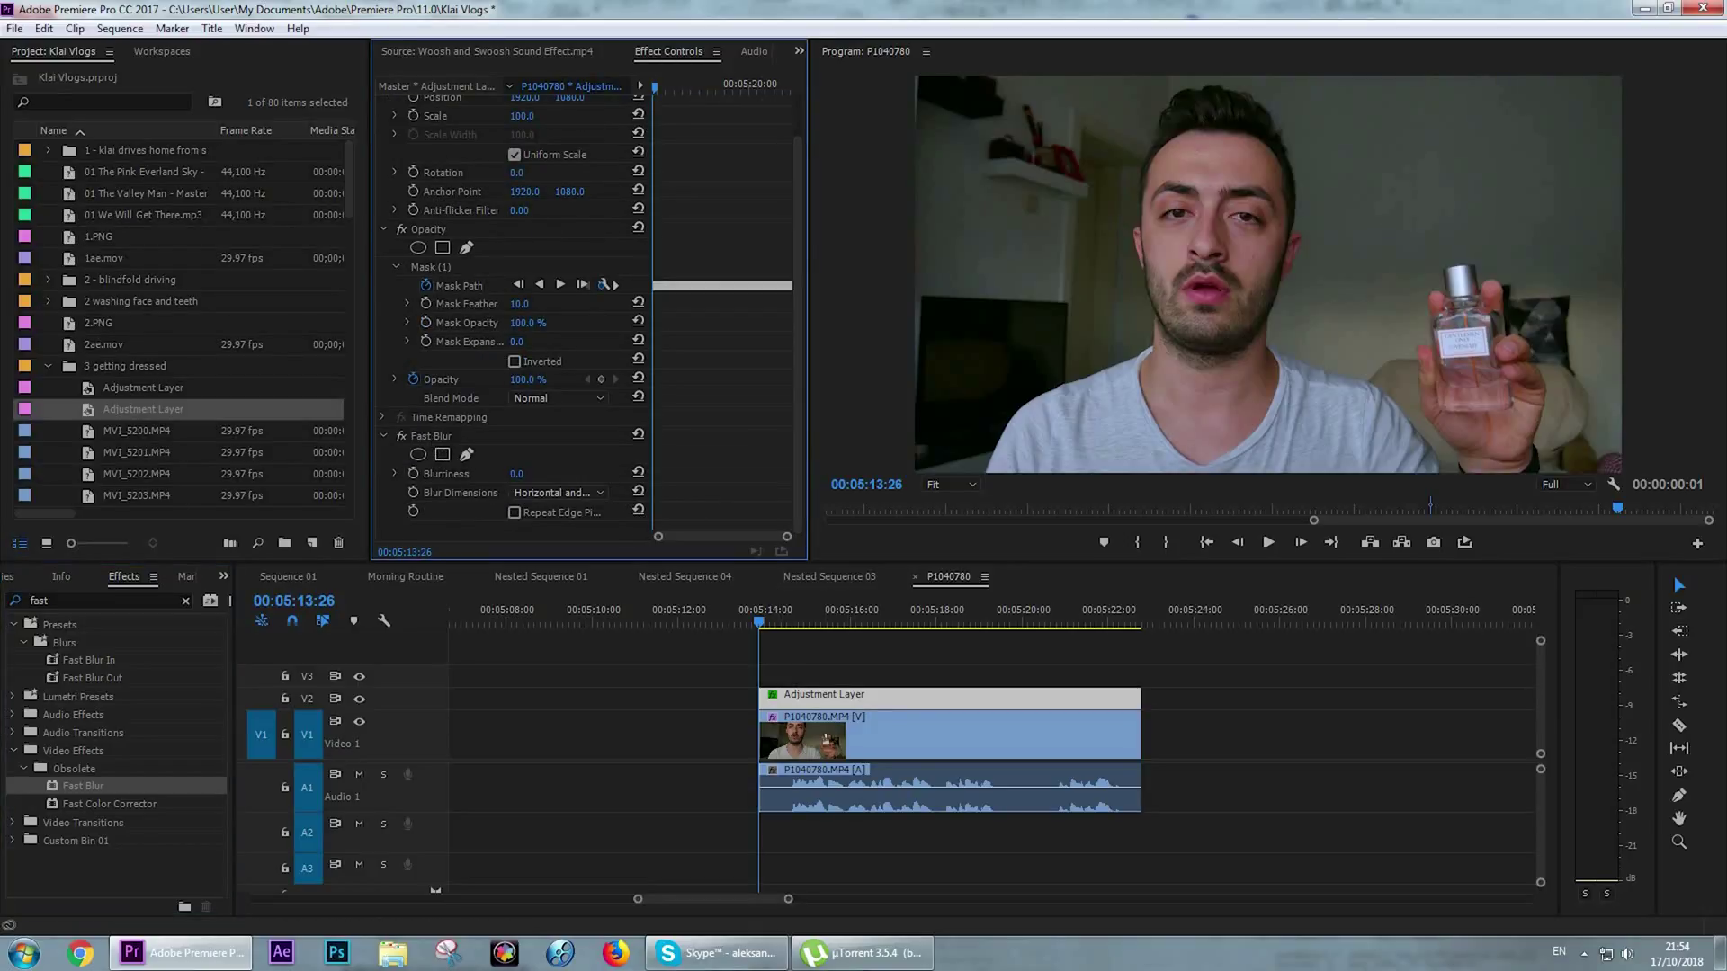
Set the Blurriness of the adjustment layer's Fast Blur to 26.
{"action": "left_click_drag", "start_coordinate": [519, 474], "coordinate": [559, 474]}
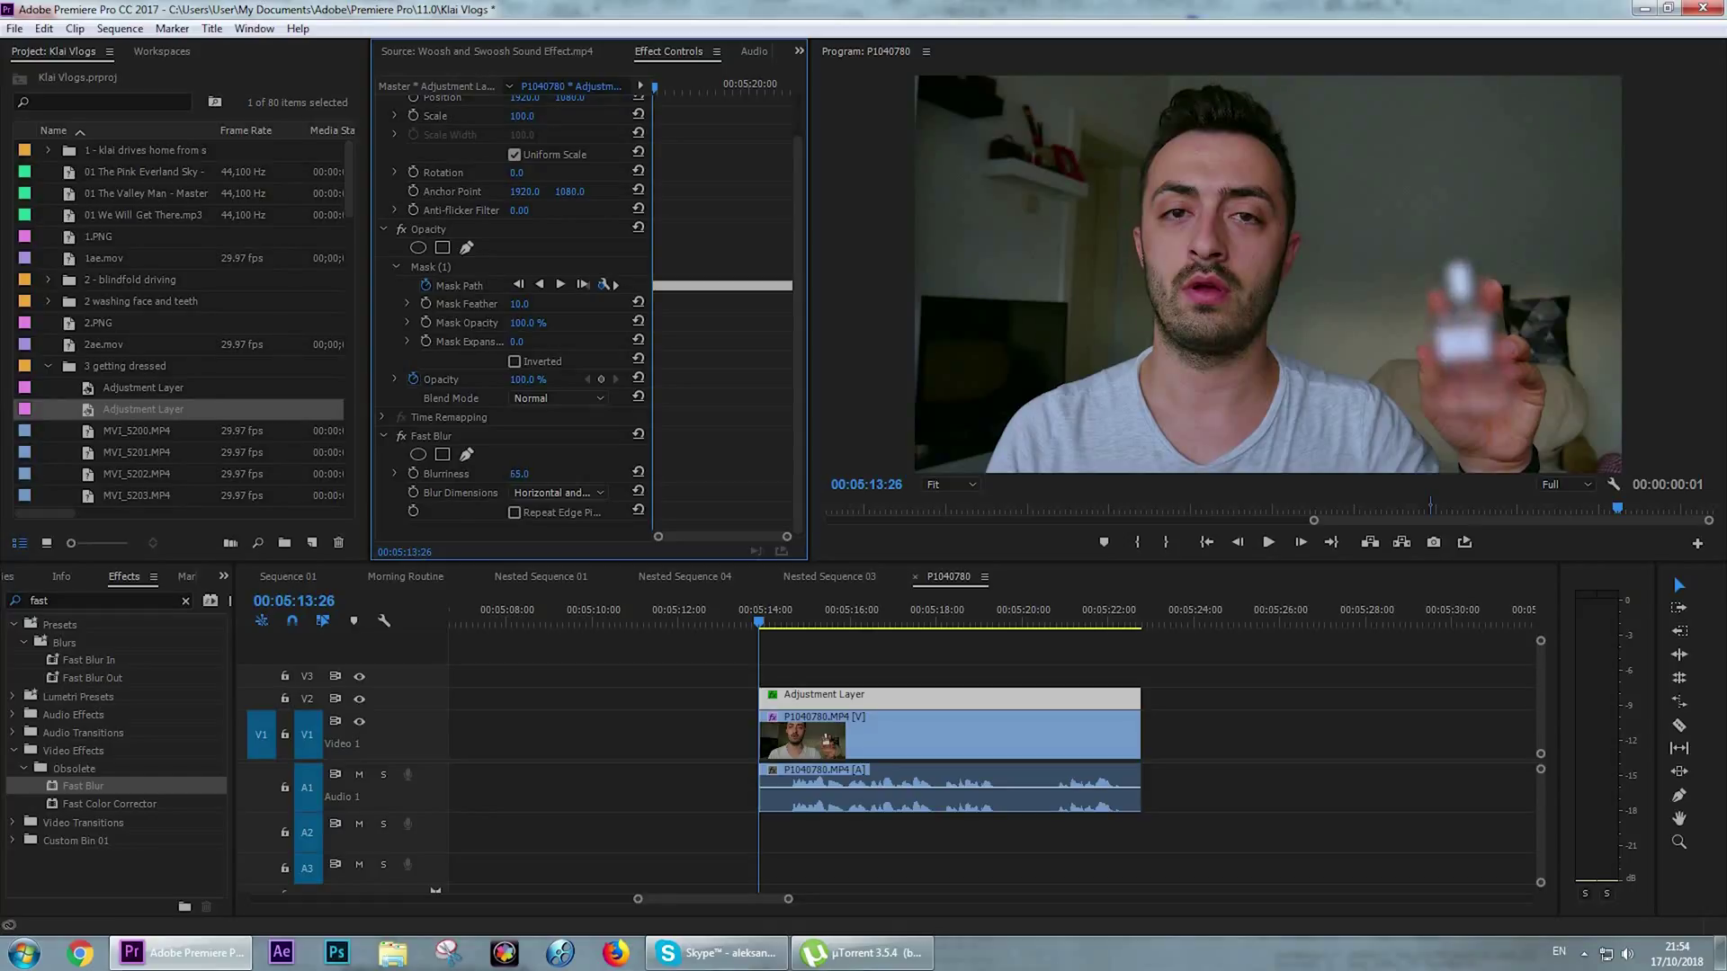
{"action": "left_click", "coordinate": [540, 472]}
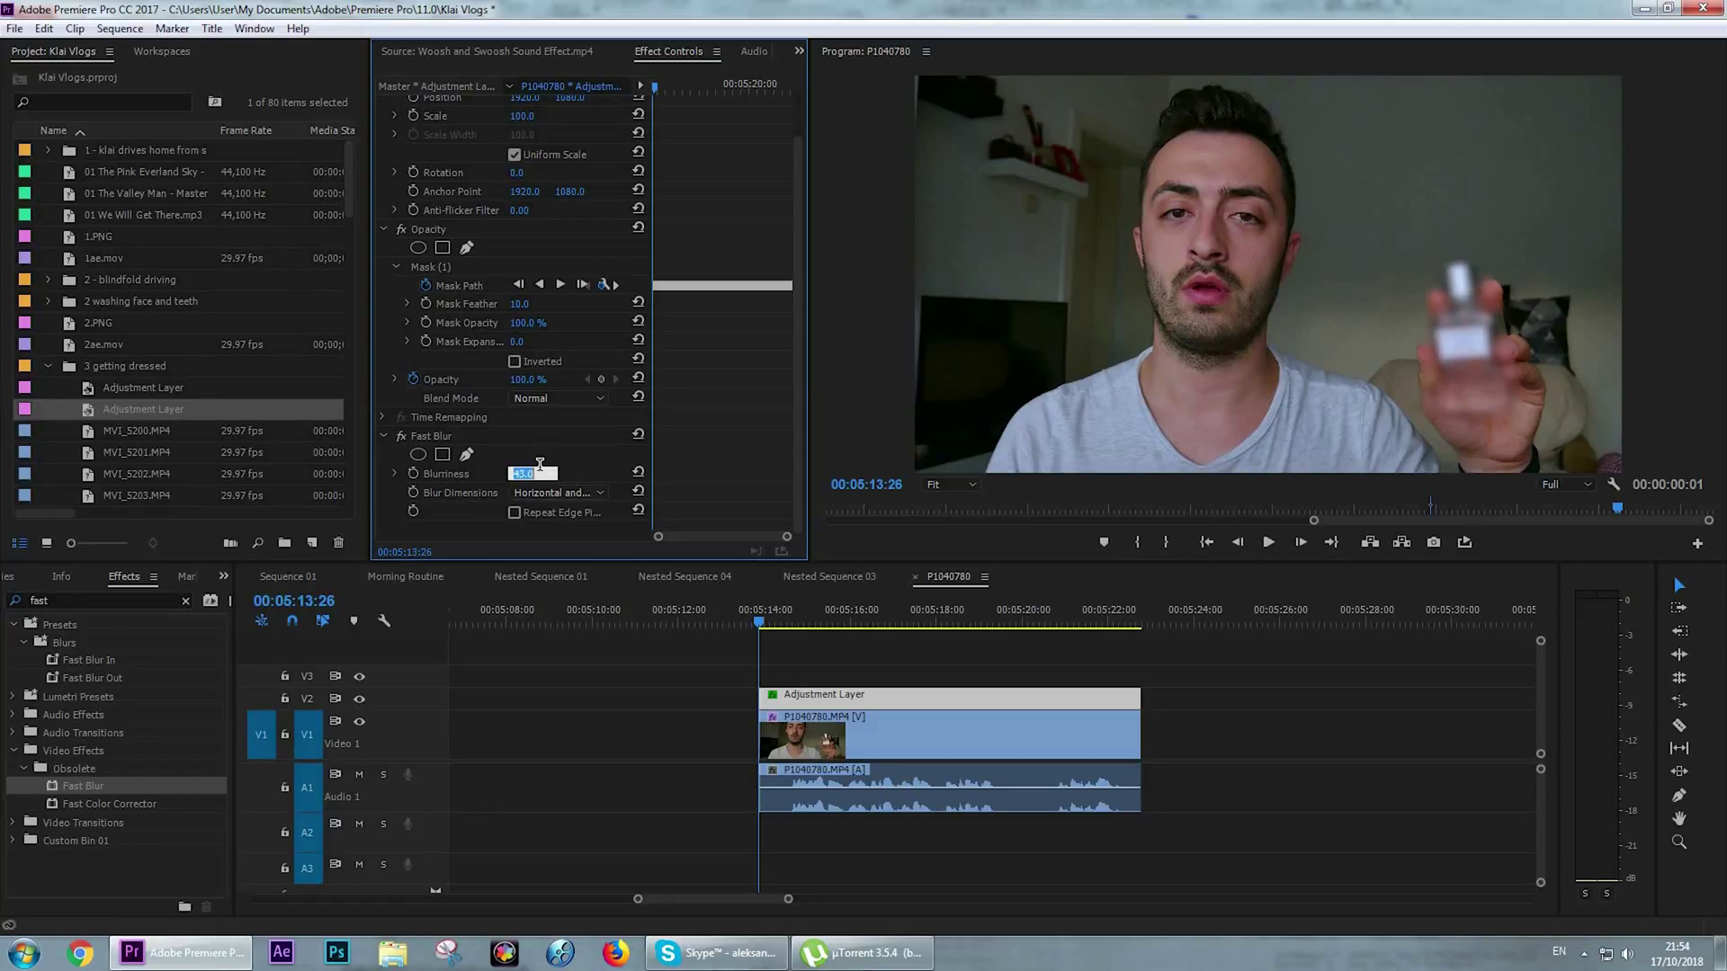
{"action": "key", "text": "Return"}
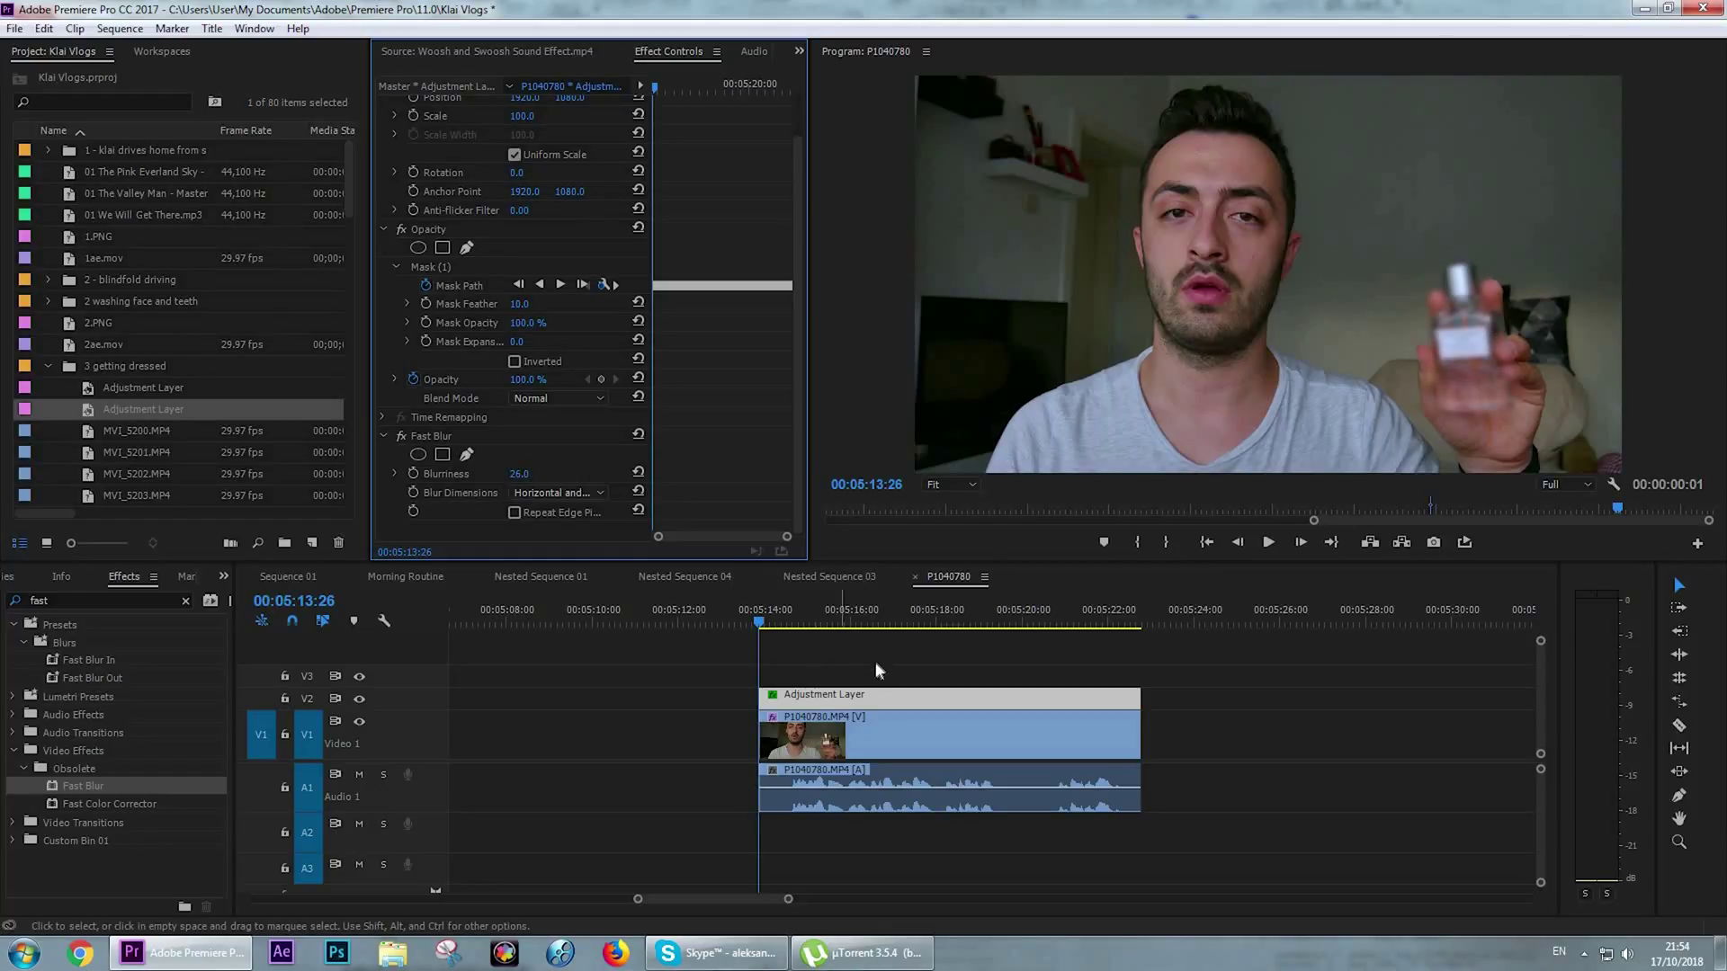
Check the blur at 00:05:17:13 and set the Mask Feather of the bottle's opacity mask to 0.
{"action": "mouse_move", "coordinate": [910, 626]}
{"action": "left_mouse_down"}
{"action": "mouse_move", "coordinate": [957, 627]}
{"action": "mouse_move", "coordinate": [915, 628]}
{"action": "left_mouse_up"}
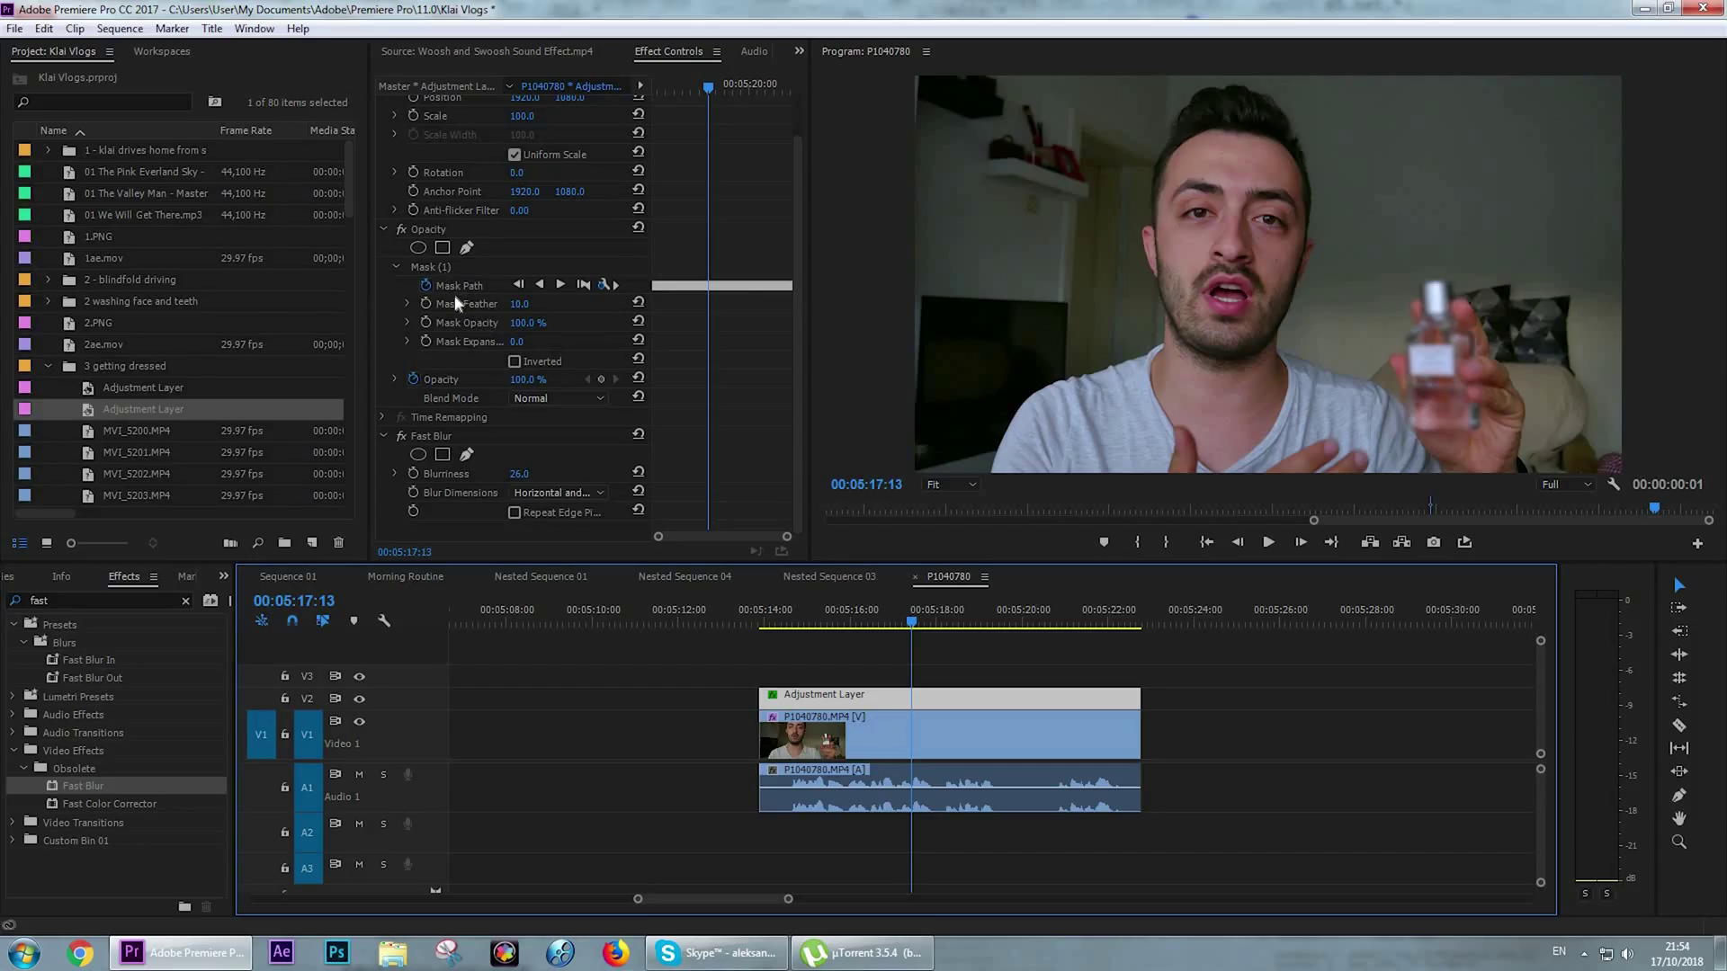
{"action": "left_click", "coordinate": [432, 231]}
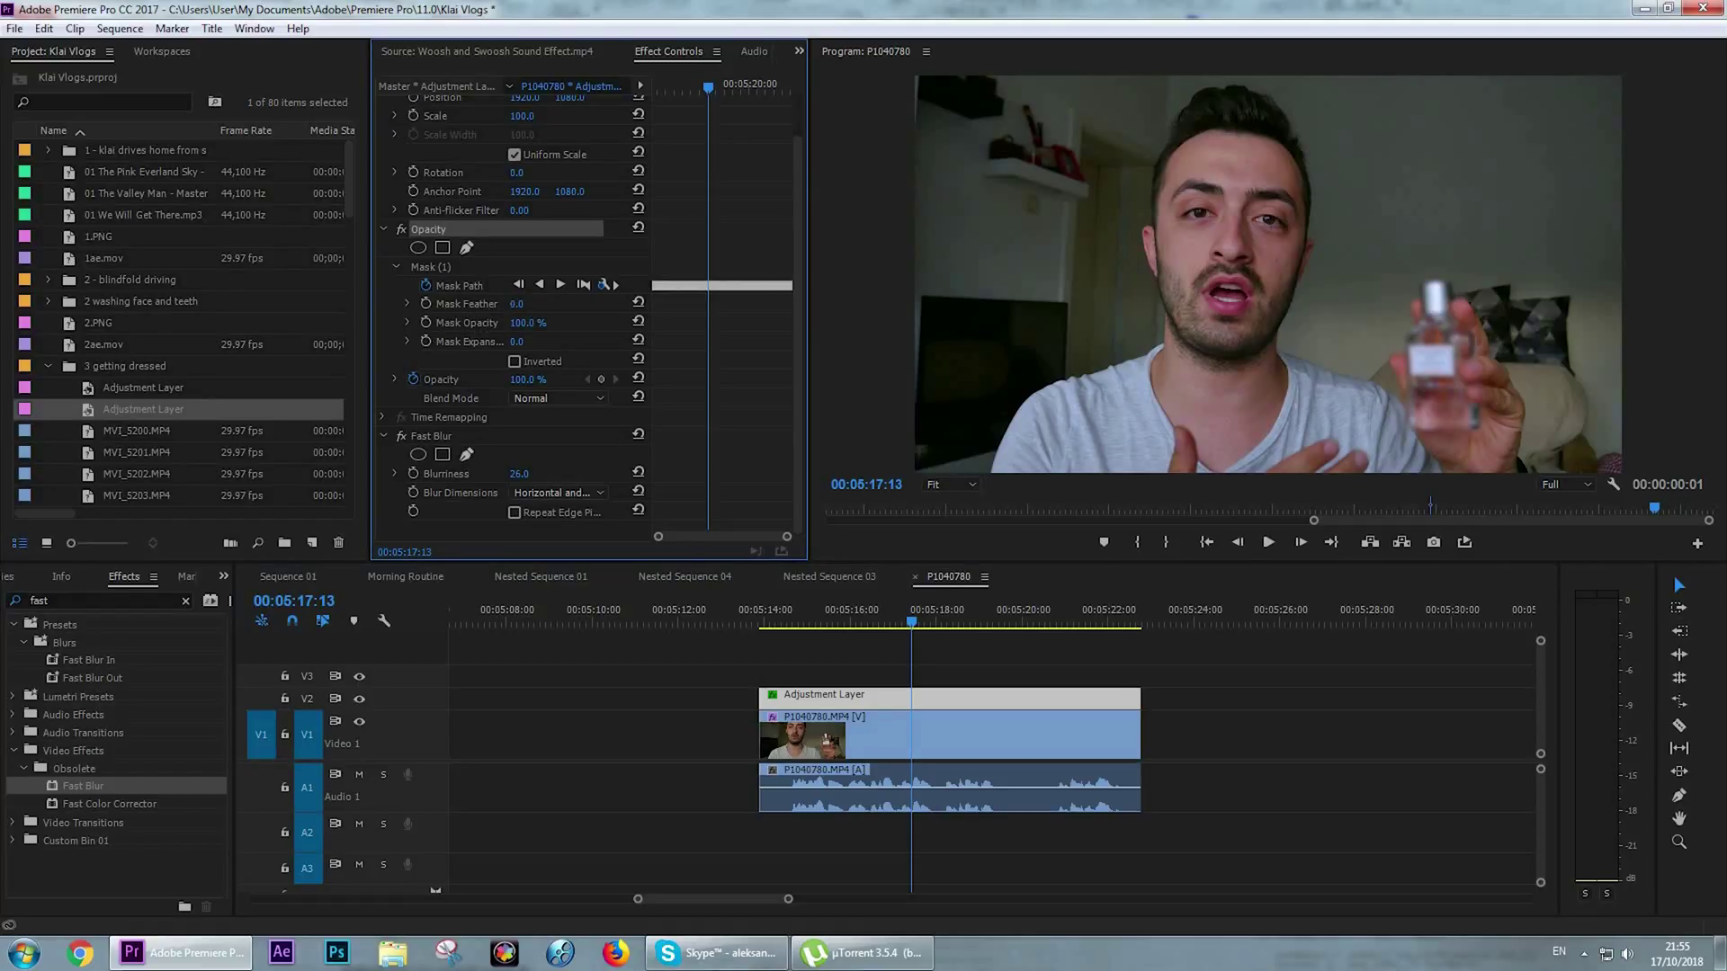
{"action": "left_click_drag", "start_coordinate": [522, 304], "coordinate": [396, 304]}
Play back the clip to check that the blur follows the bottle, stopping at 00:05:21:01.
{"action": "left_click_drag", "start_coordinate": [748, 623], "coordinate": [837, 636]}
{"action": "left_click", "coordinate": [836, 634]}
{"action": "key", "text": "space"}
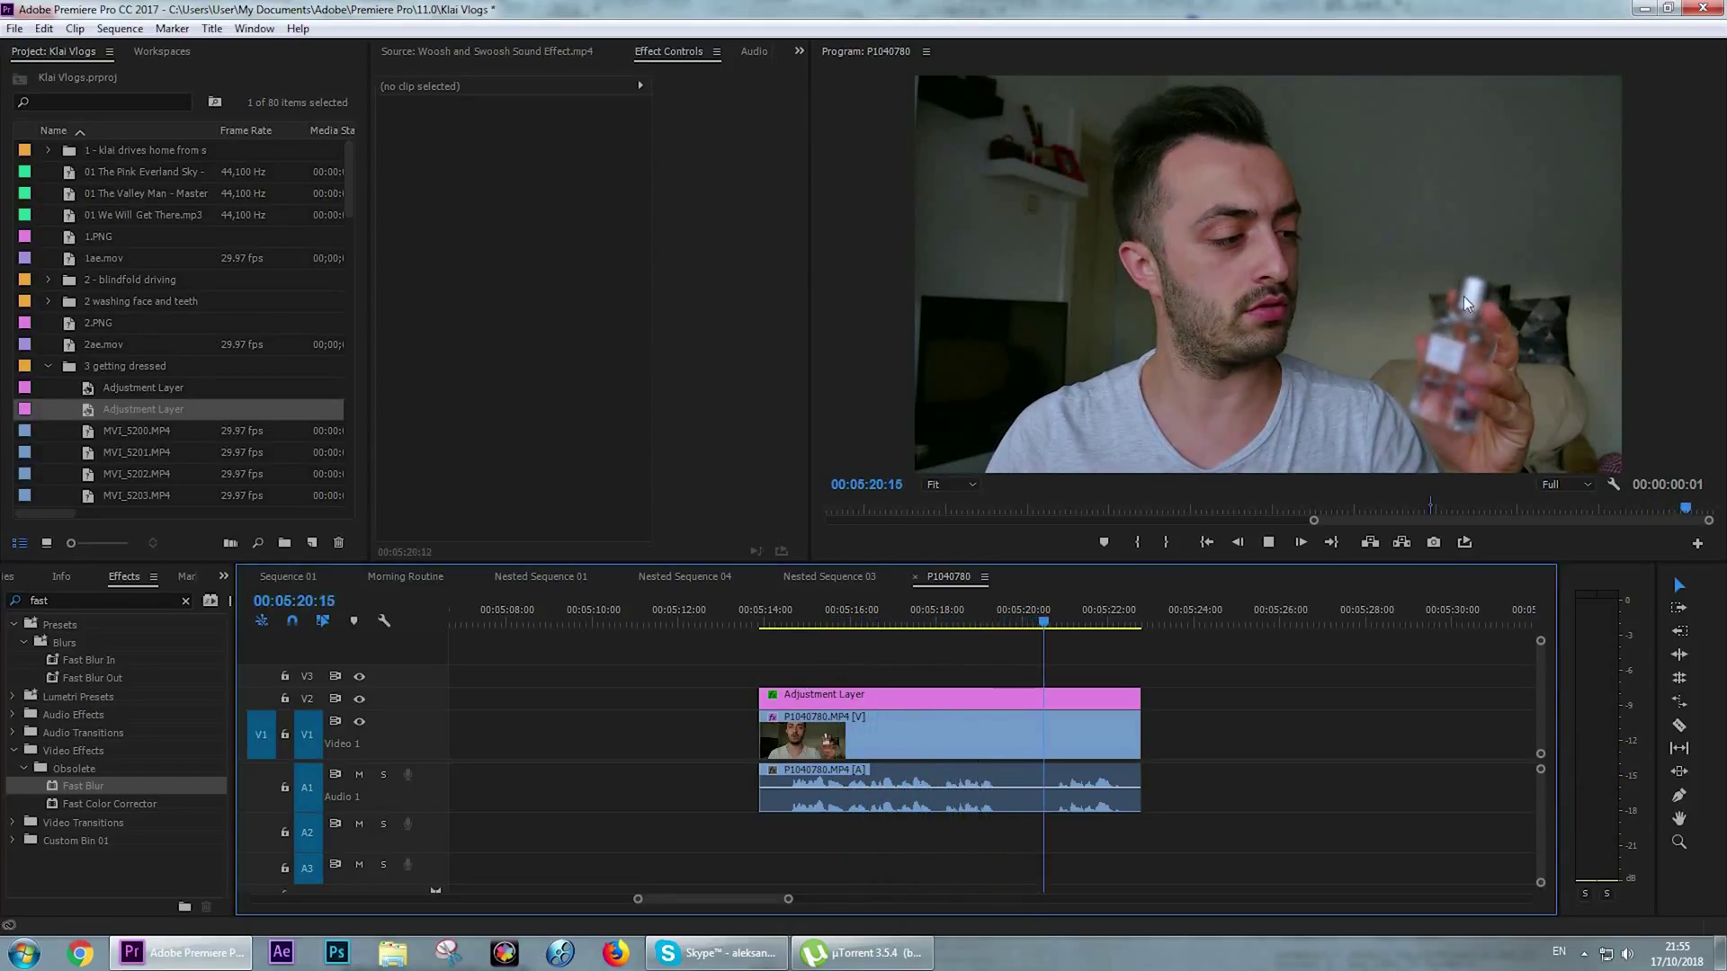
{"action": "key", "text": "space"}
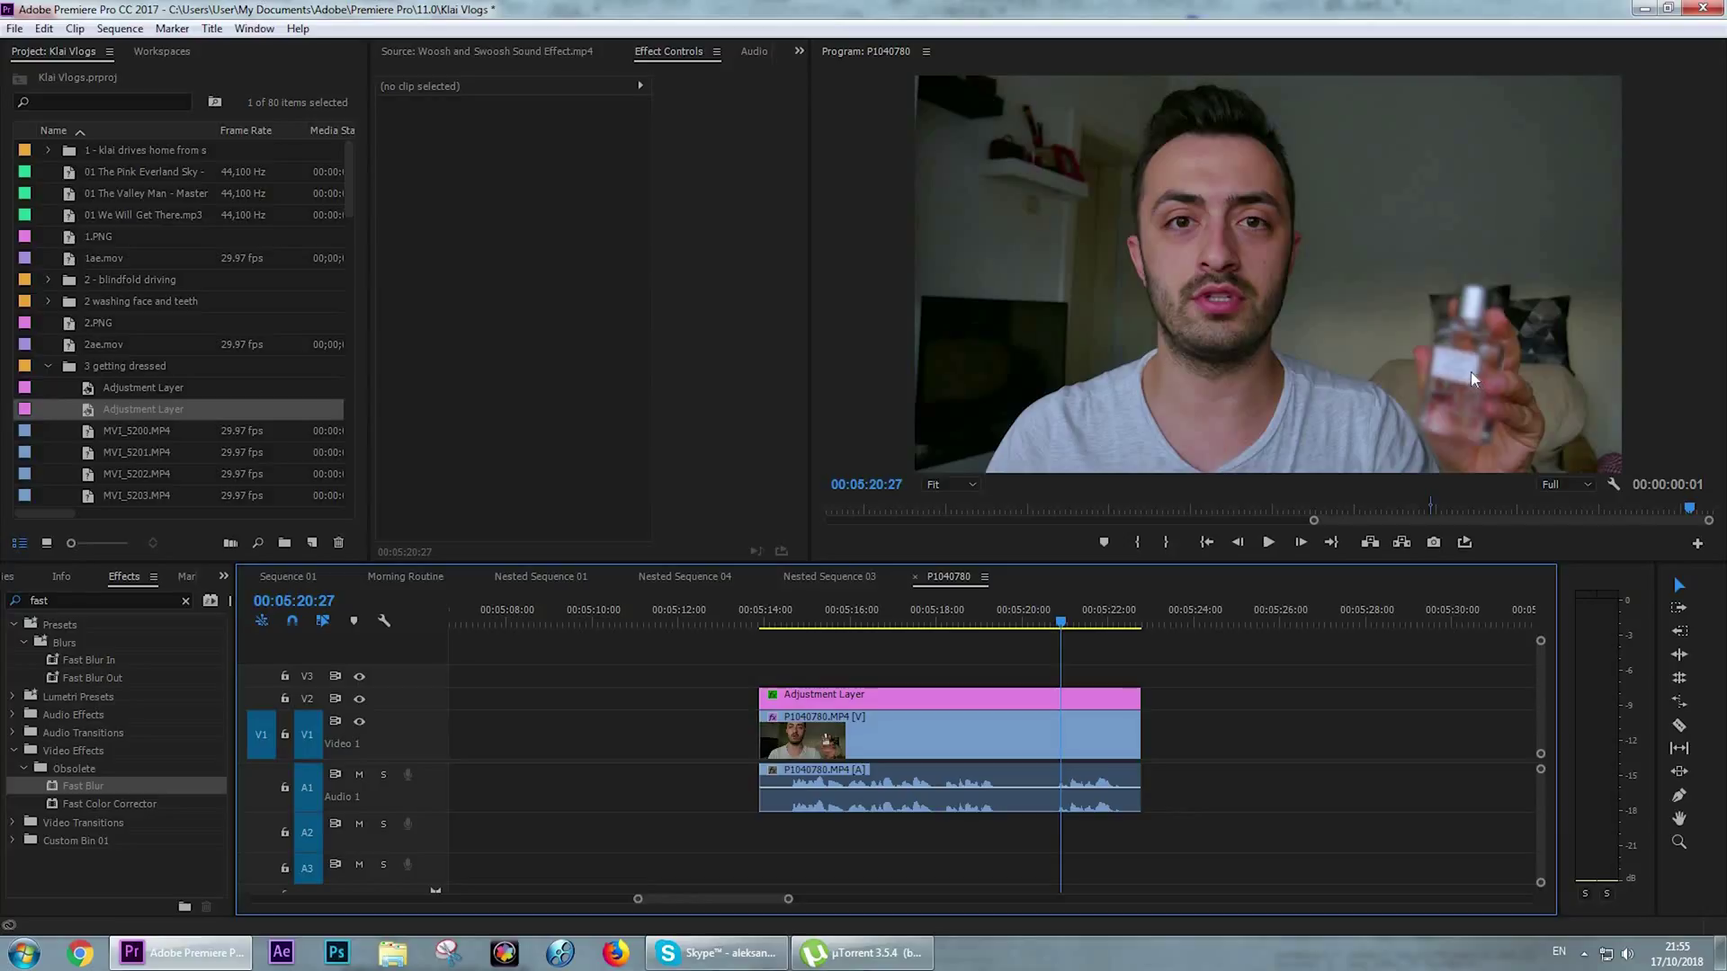
{"action": "key", "text": "space"}
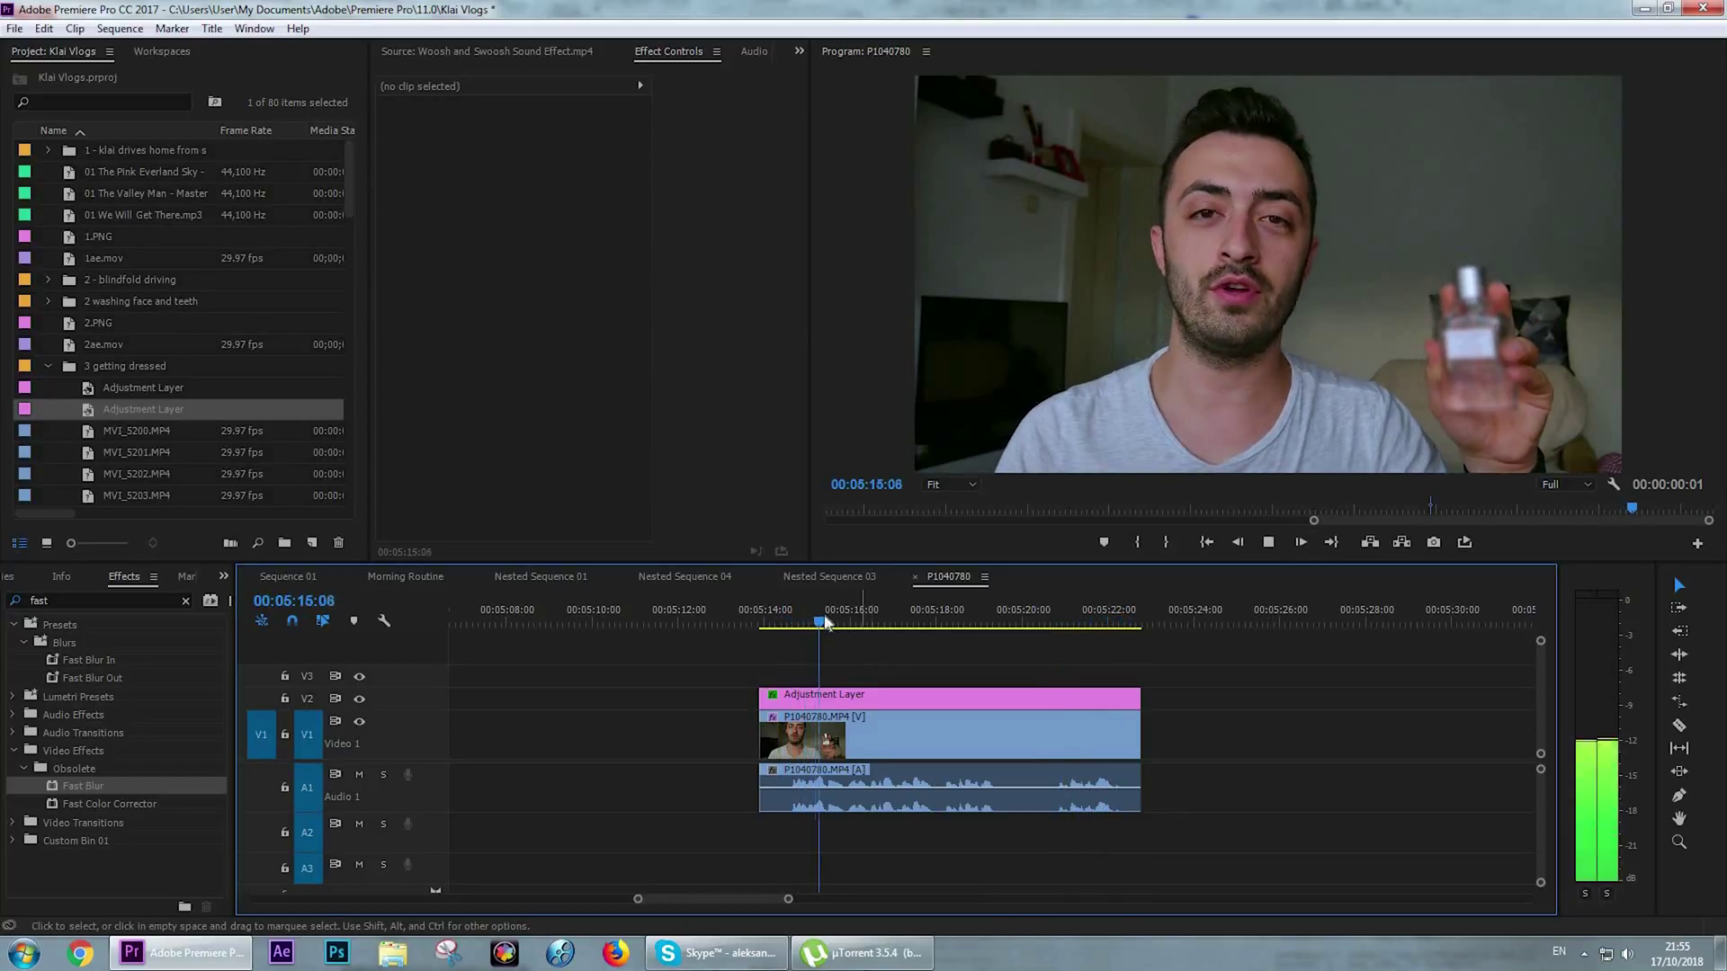
{"action": "mouse_move", "coordinate": [823, 622]}
{"action": "left_mouse_down"}
{"action": "mouse_move", "coordinate": [1042, 633]}
{"action": "mouse_move", "coordinate": [812, 645]}
{"action": "left_mouse_up"}
{"action": "left_click", "coordinate": [761, 645]}
{"action": "left_click", "coordinate": [1067, 656]}
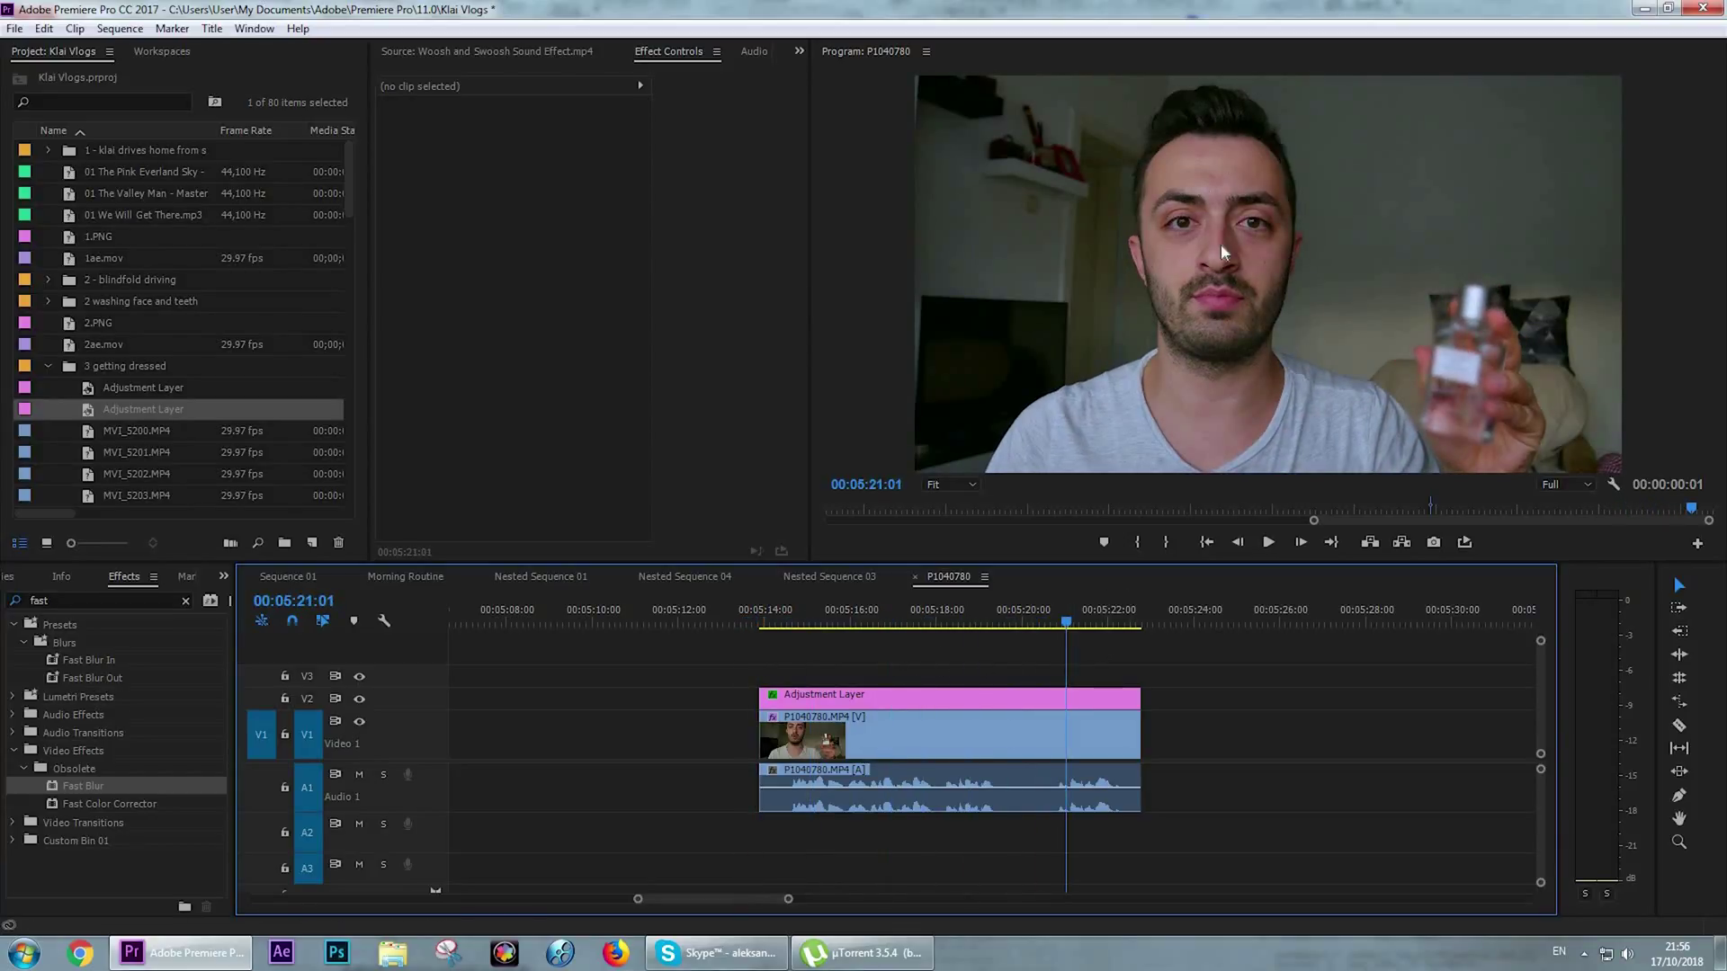
Add an ellipse opacity mask to the adjustment layer at 00:05:21:01 and fit it around the man's face.
{"action": "left_click", "coordinate": [1011, 698]}
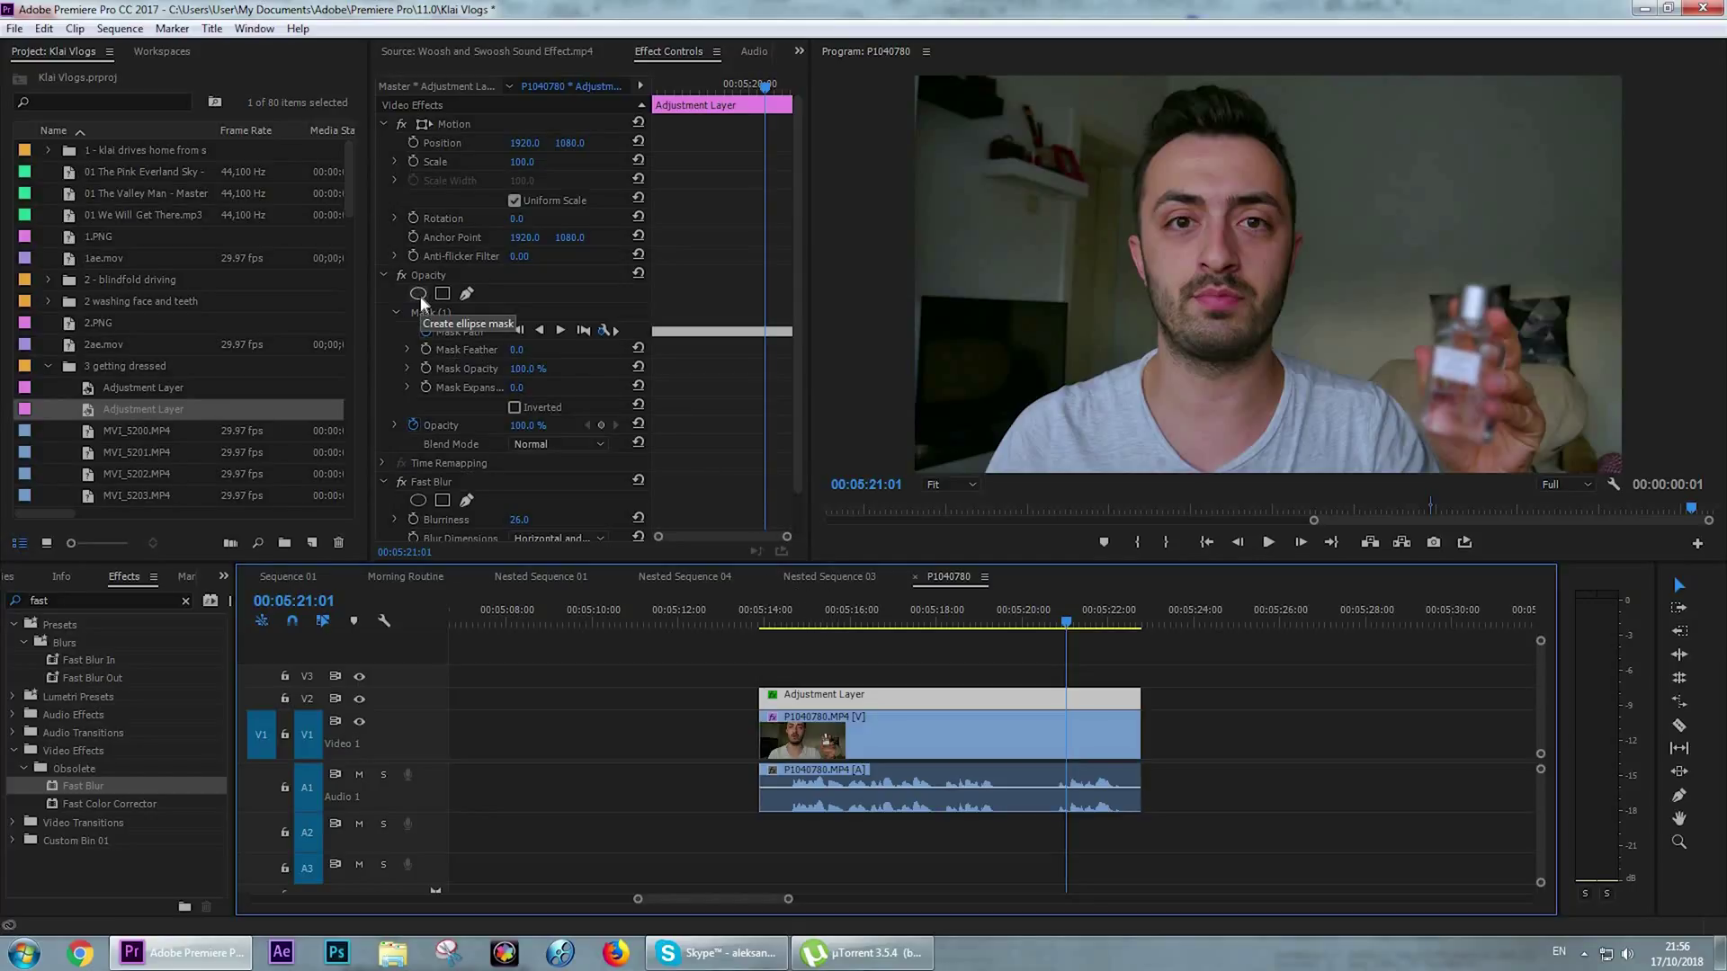
{"action": "left_click", "coordinate": [419, 295]}
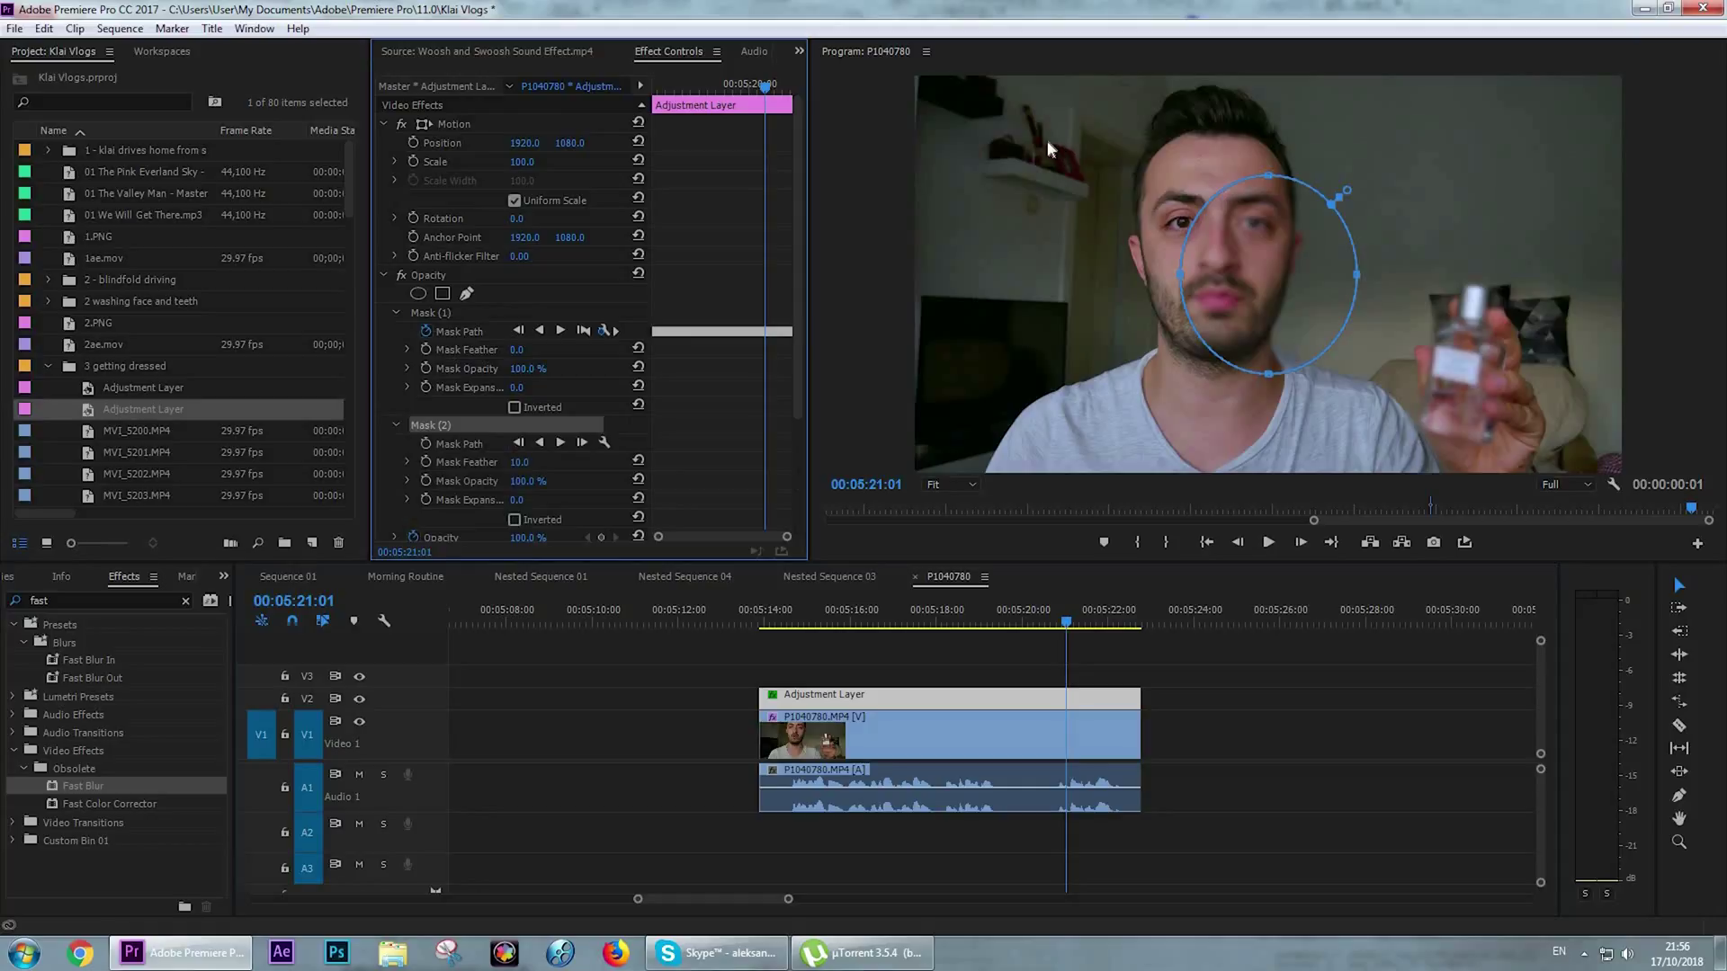
{"action": "left_click_drag", "start_coordinate": [1279, 207], "coordinate": [1215, 118]}
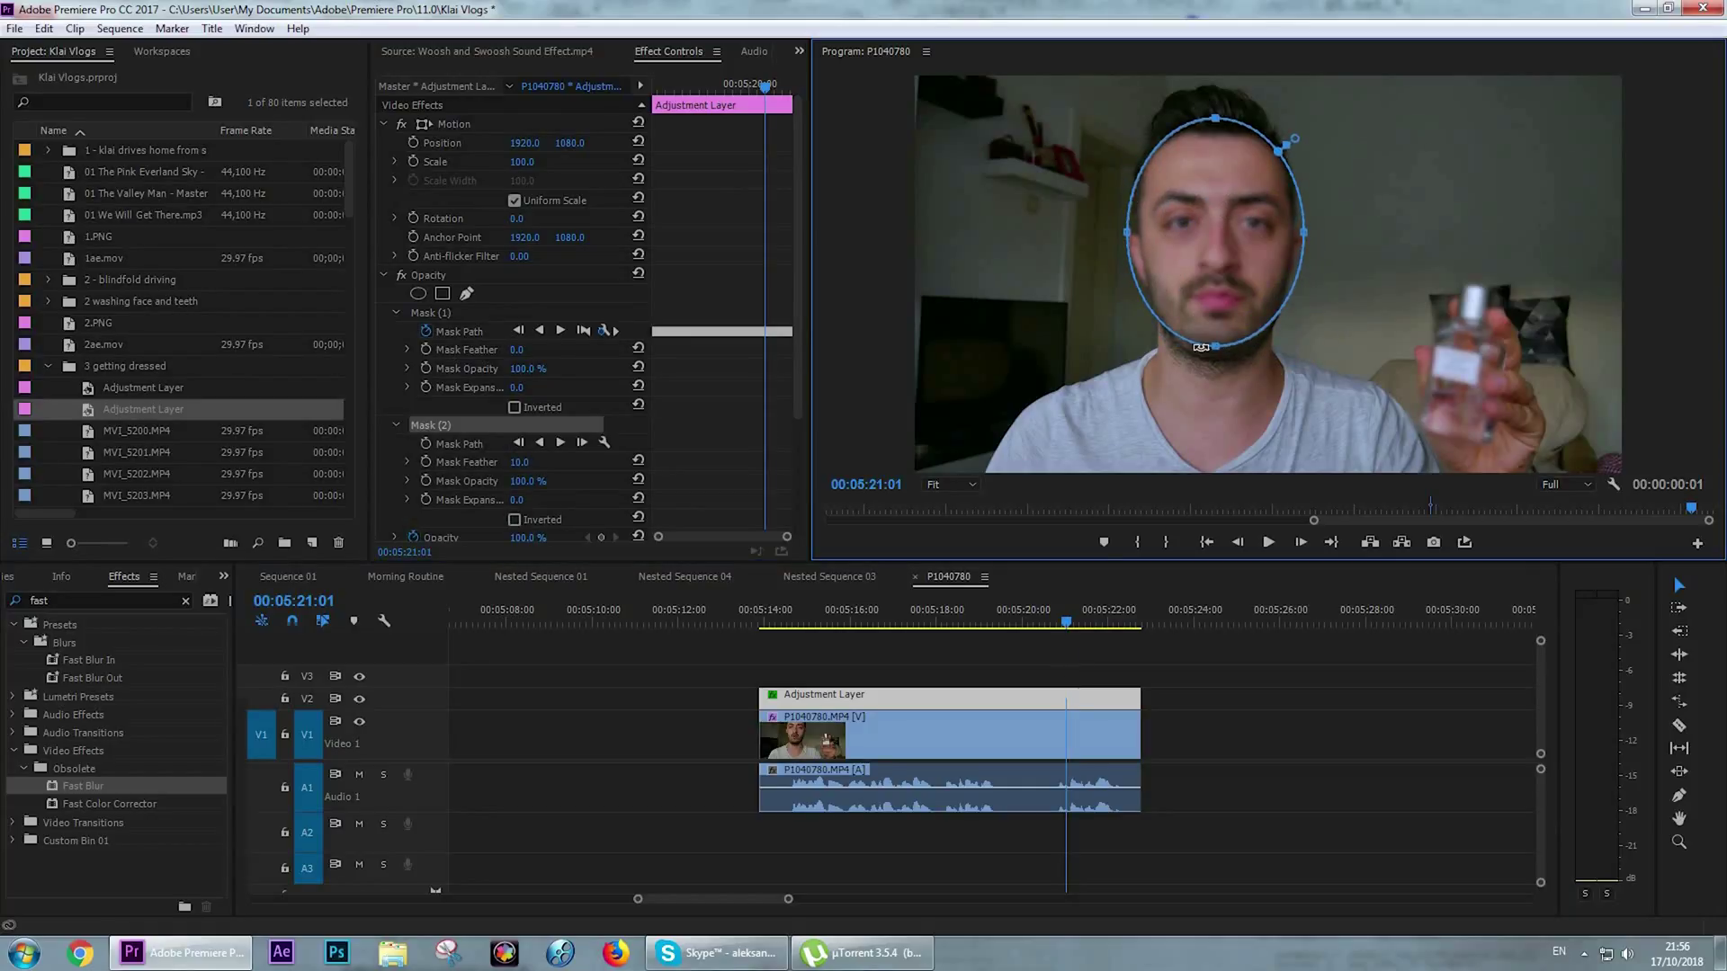
{"action": "left_click_drag", "start_coordinate": [1215, 346], "coordinate": [1215, 351]}
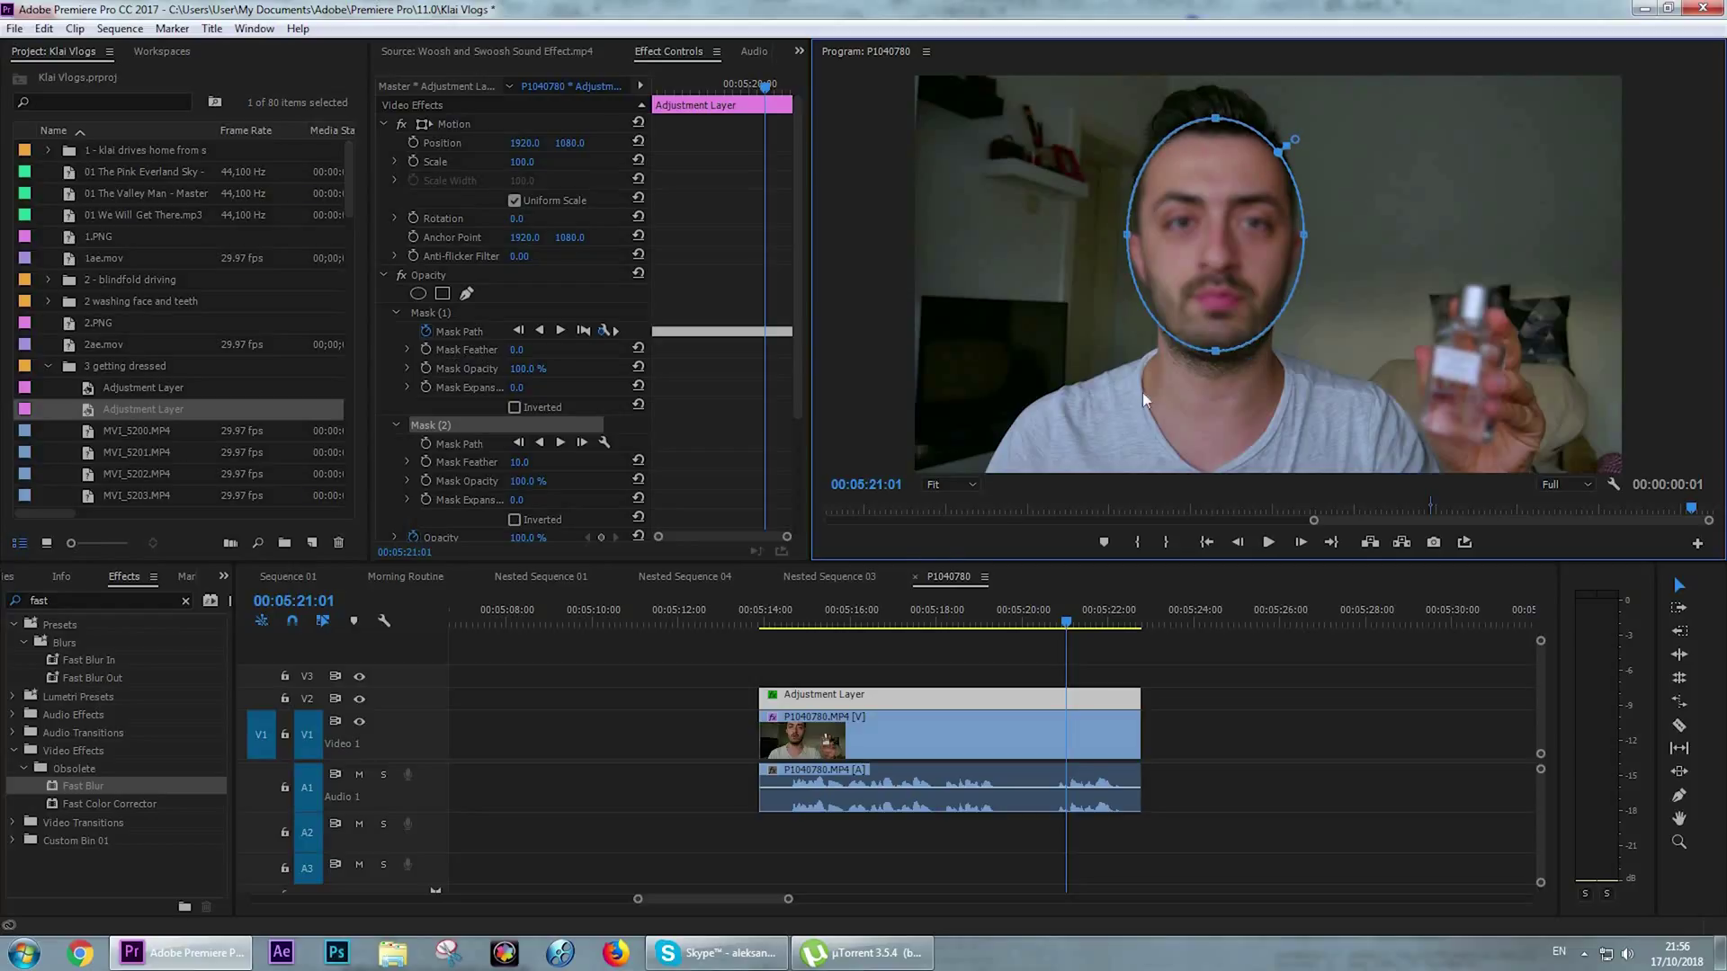
Undo the repositioning and reshaping of the ellipse mask on the face.
{"action": "key", "text": "ctrl+z"}
{"action": "key", "text": "ctrl+z"}
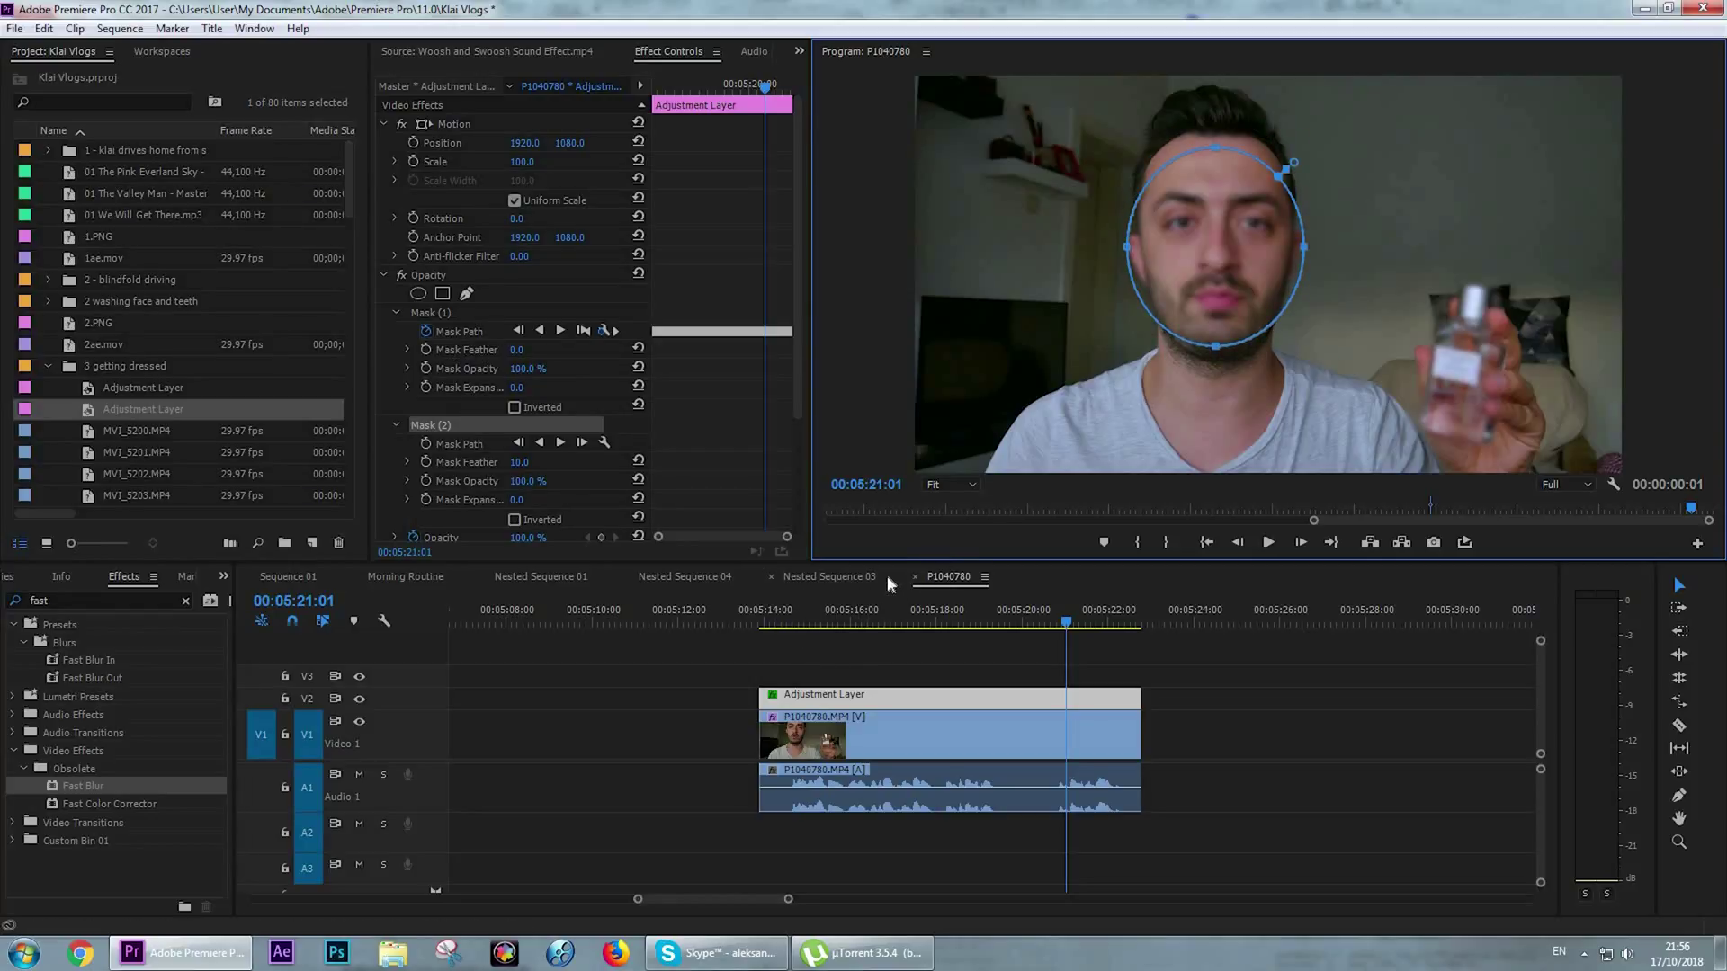
{"action": "key", "text": "ctrl+z"}
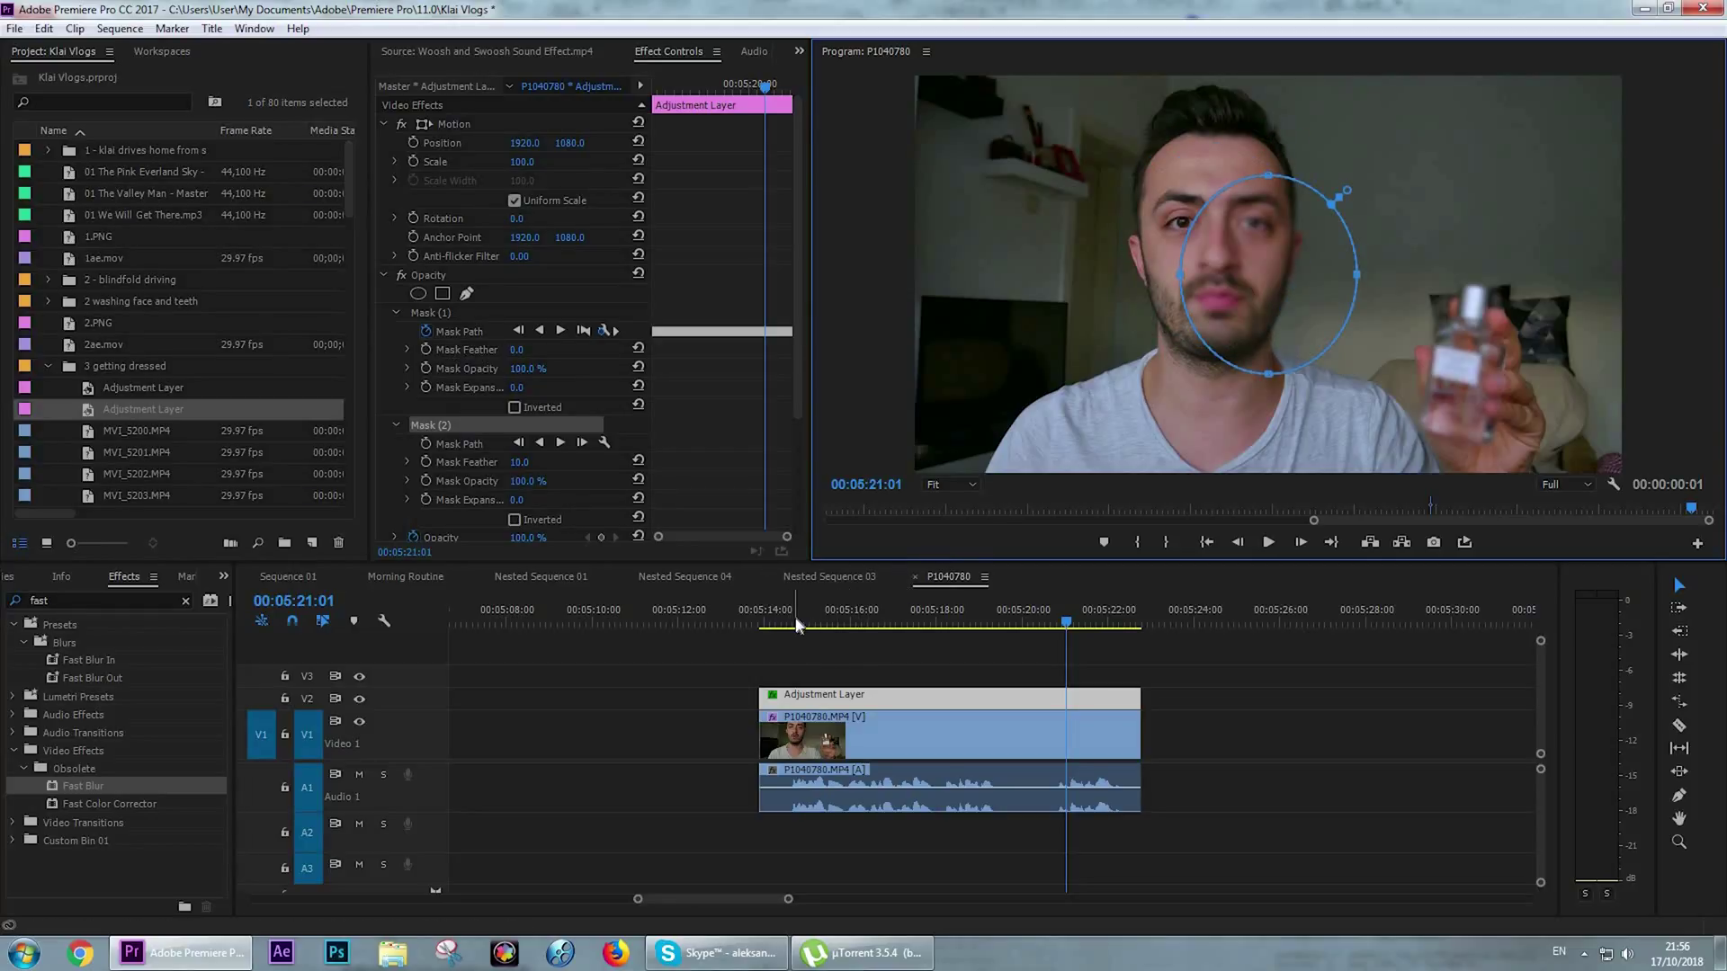